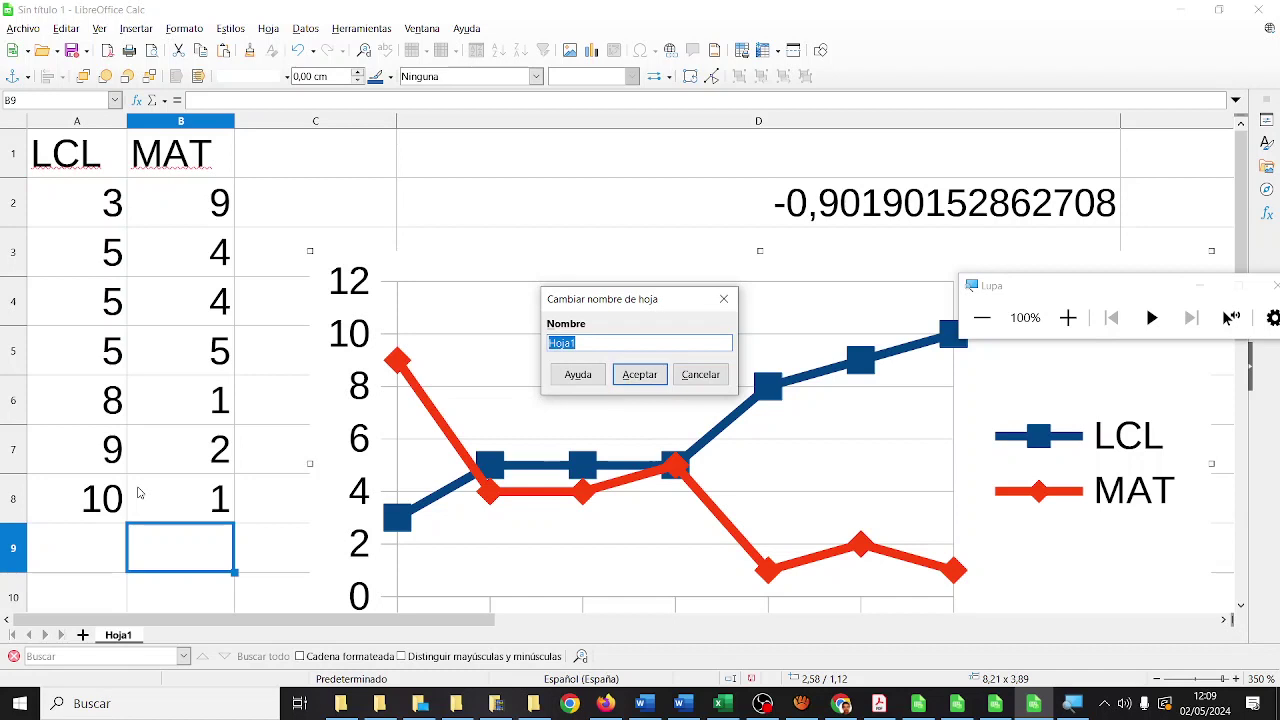
# Rename the first sheet 2var and add a second sheet named 3VAR.
pyautogui.write('2var')
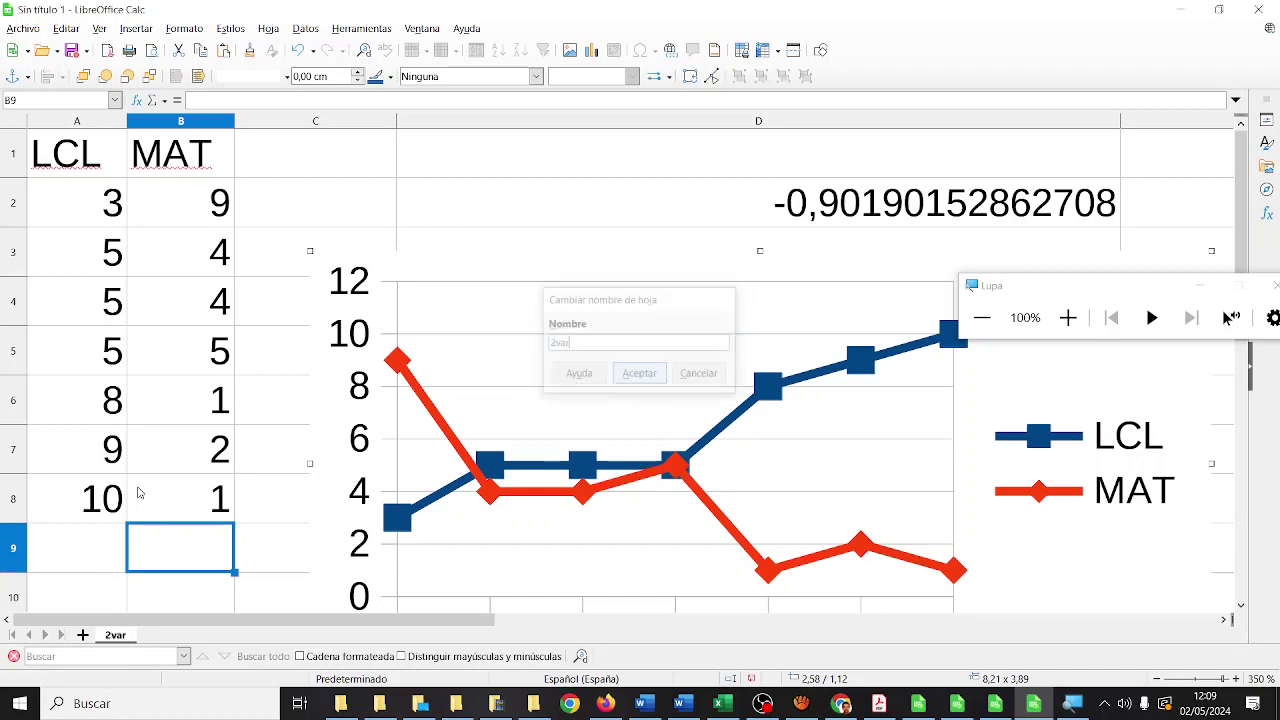
pyautogui.press('Return')
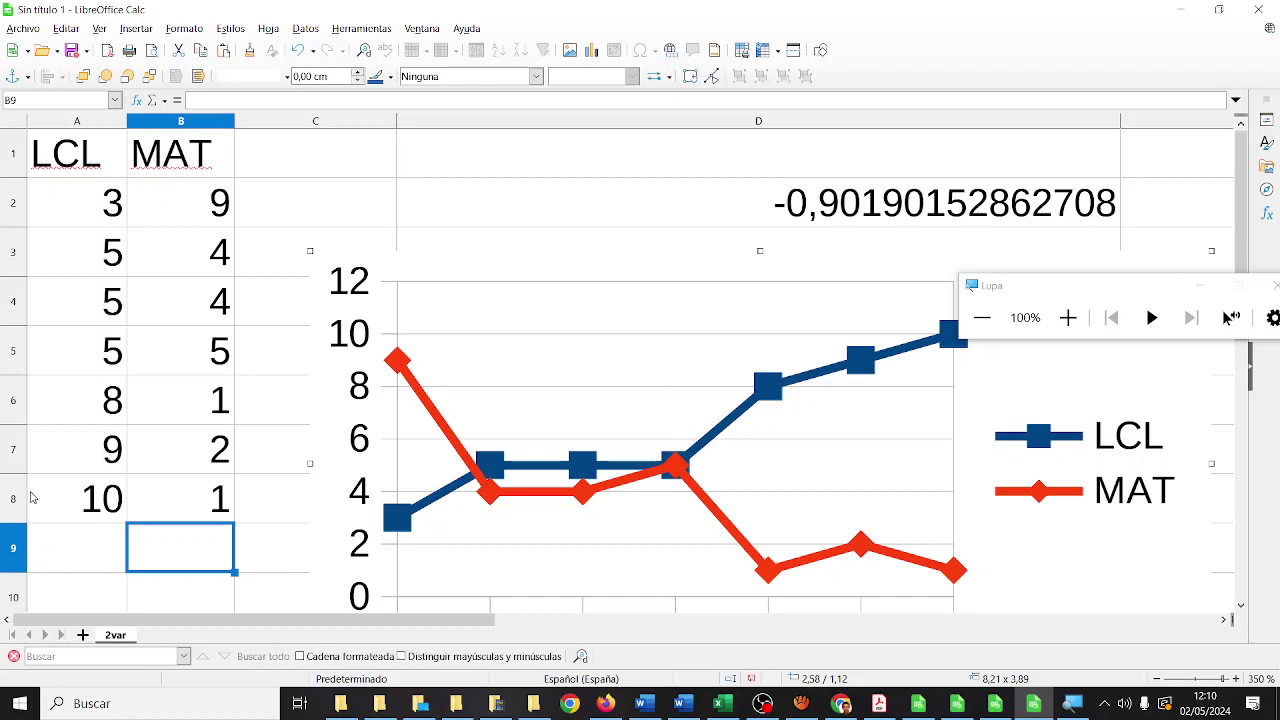
pyautogui.click(84, 635)
pyautogui.rightClick(170, 636)
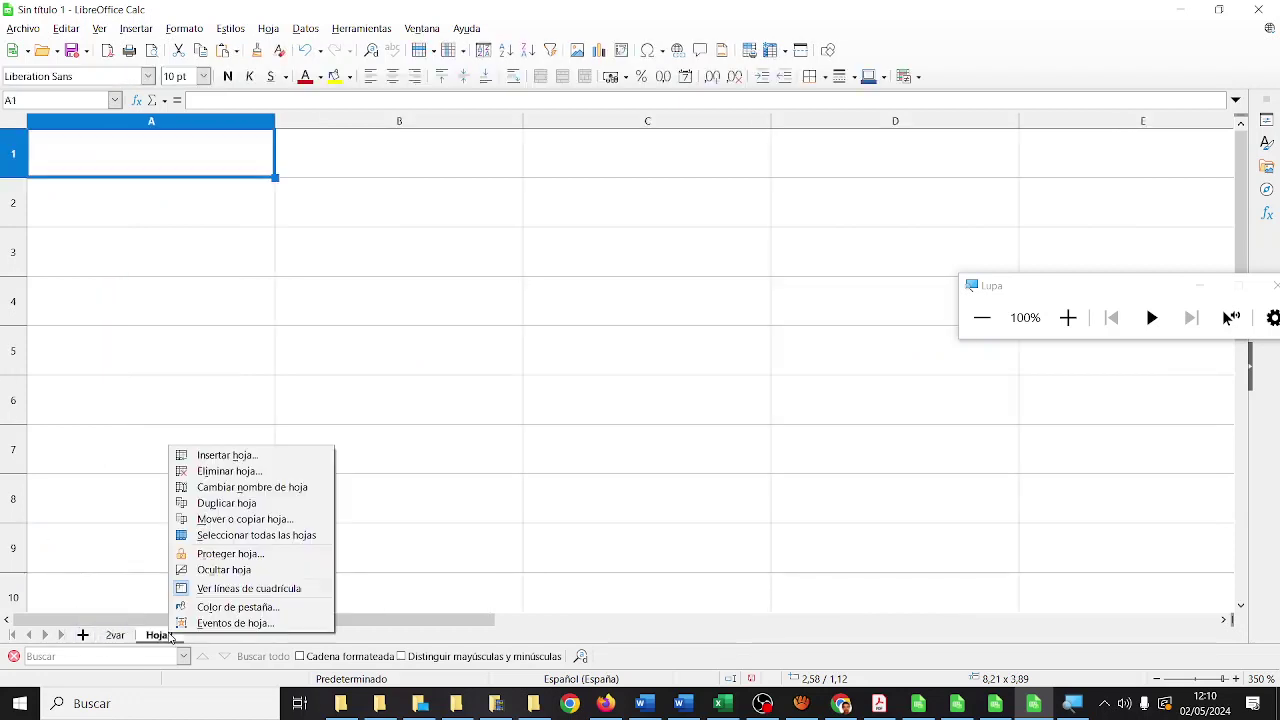
pyautogui.click(232, 488)
pyautogui.write('3va')
pyautogui.press('BackSpace')
pyautogui.press('BackSpace')
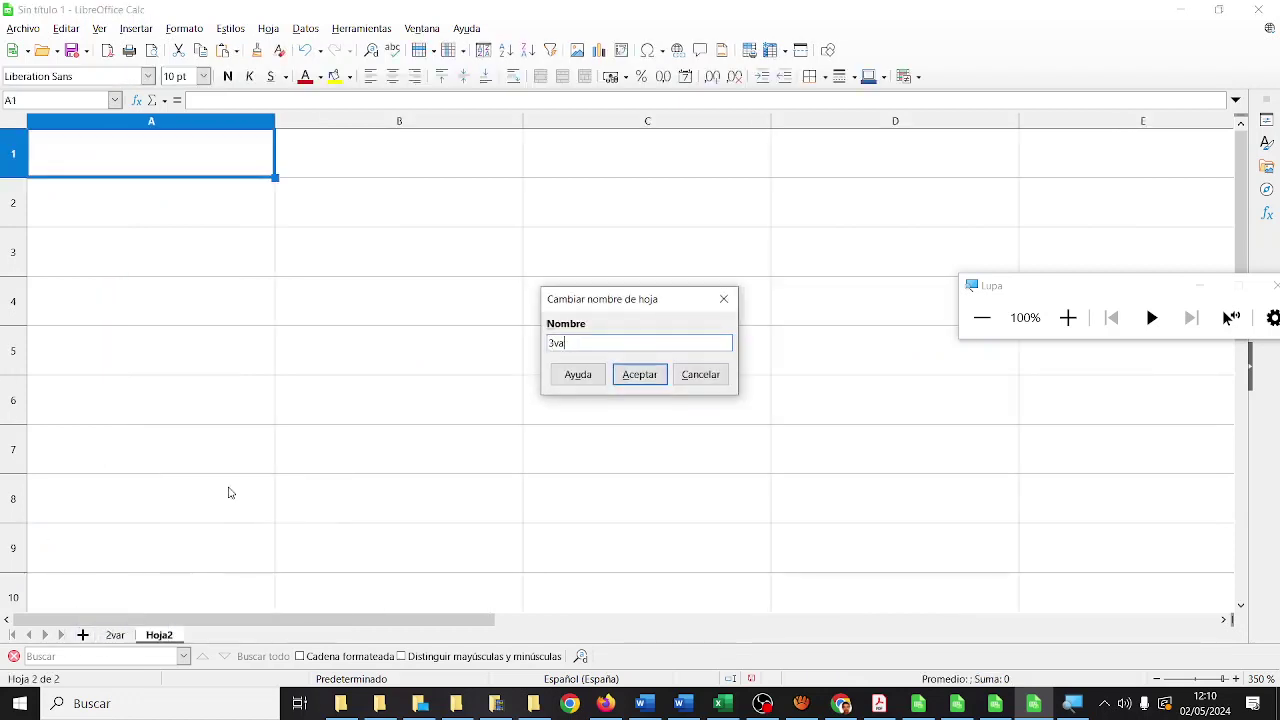
pyautogui.write('VAR')
pyautogui.press('Return')
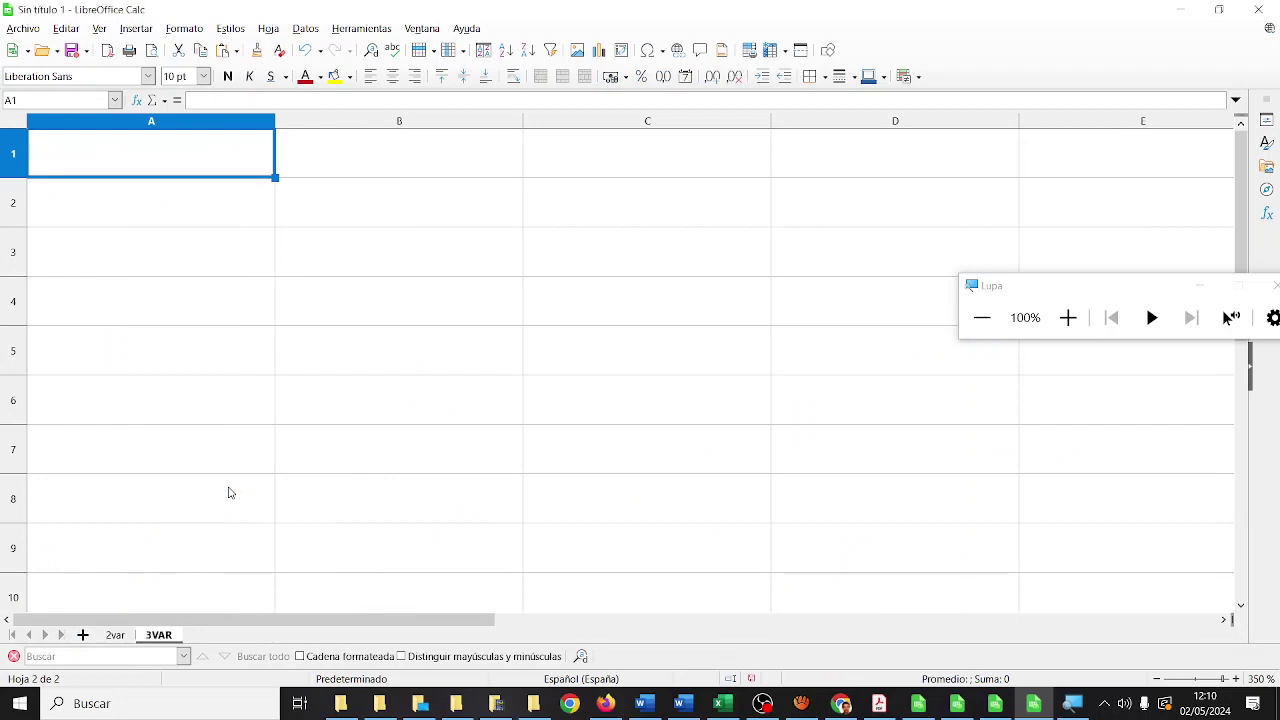
# Copy the LCL, MAT and ING data in A1:C8 of correlacionguardianes.ods into the 3VAR sheet starting at A1.
pyautogui.click(995, 704)
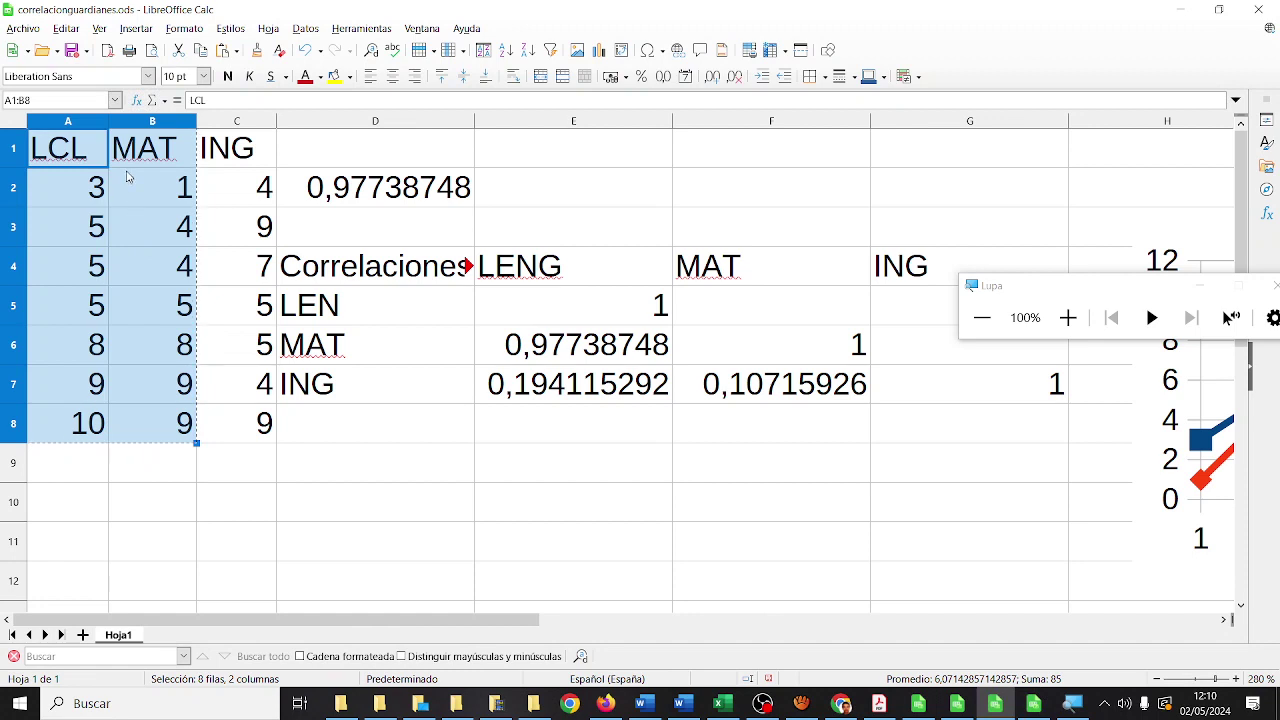
pyautogui.moveTo(62, 150); pyautogui.dragTo(239, 420)
pyautogui.hotkey('ctrl', 'c')
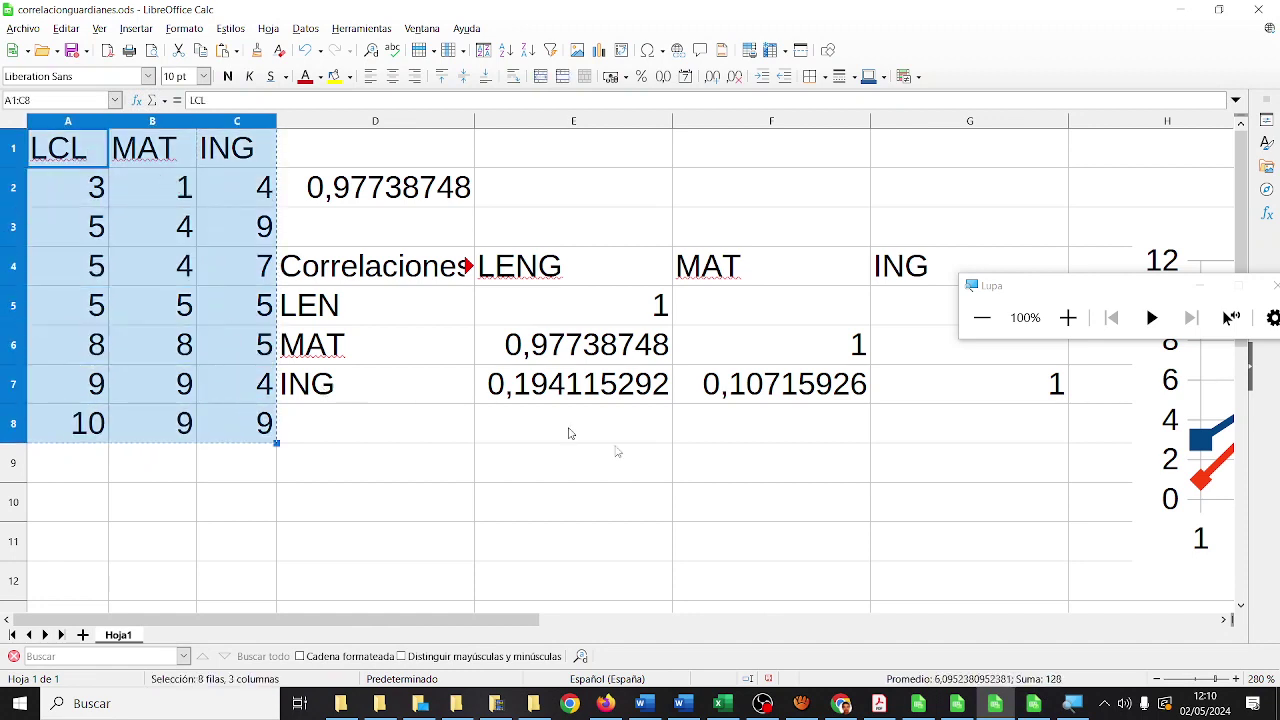
pyautogui.click(969, 705)
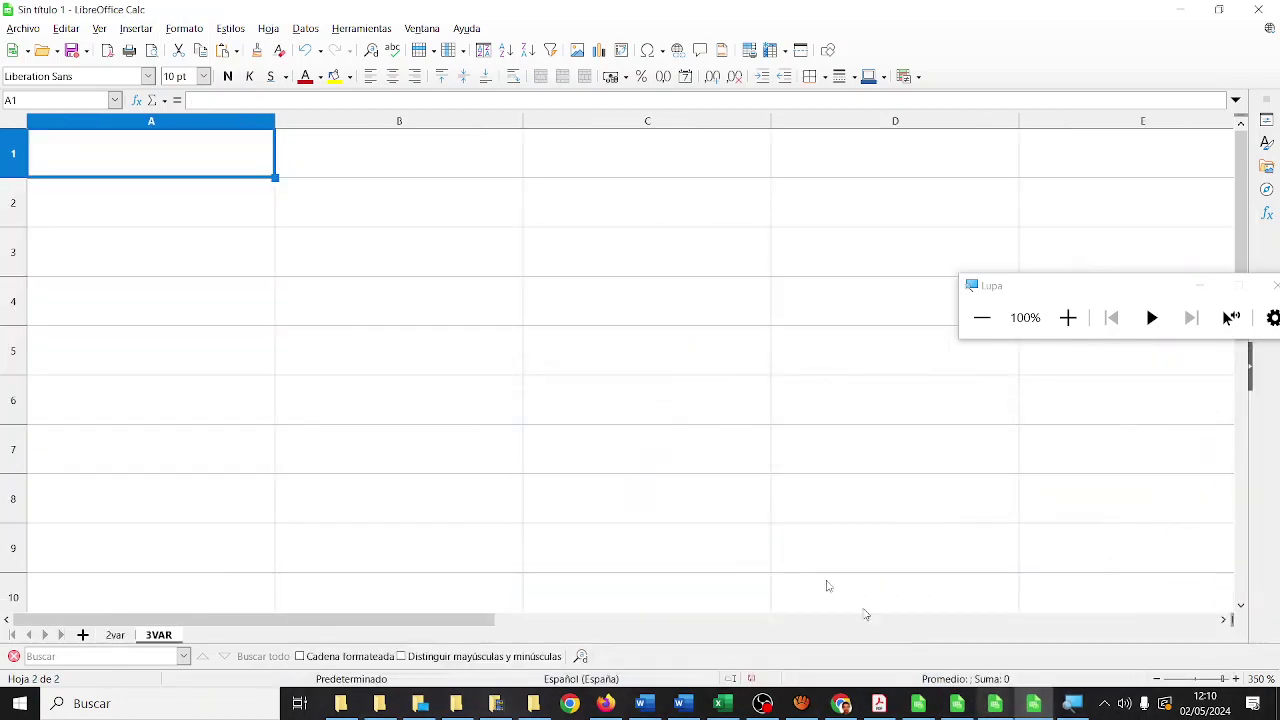
pyautogui.hotkey('ctrl', 'v')
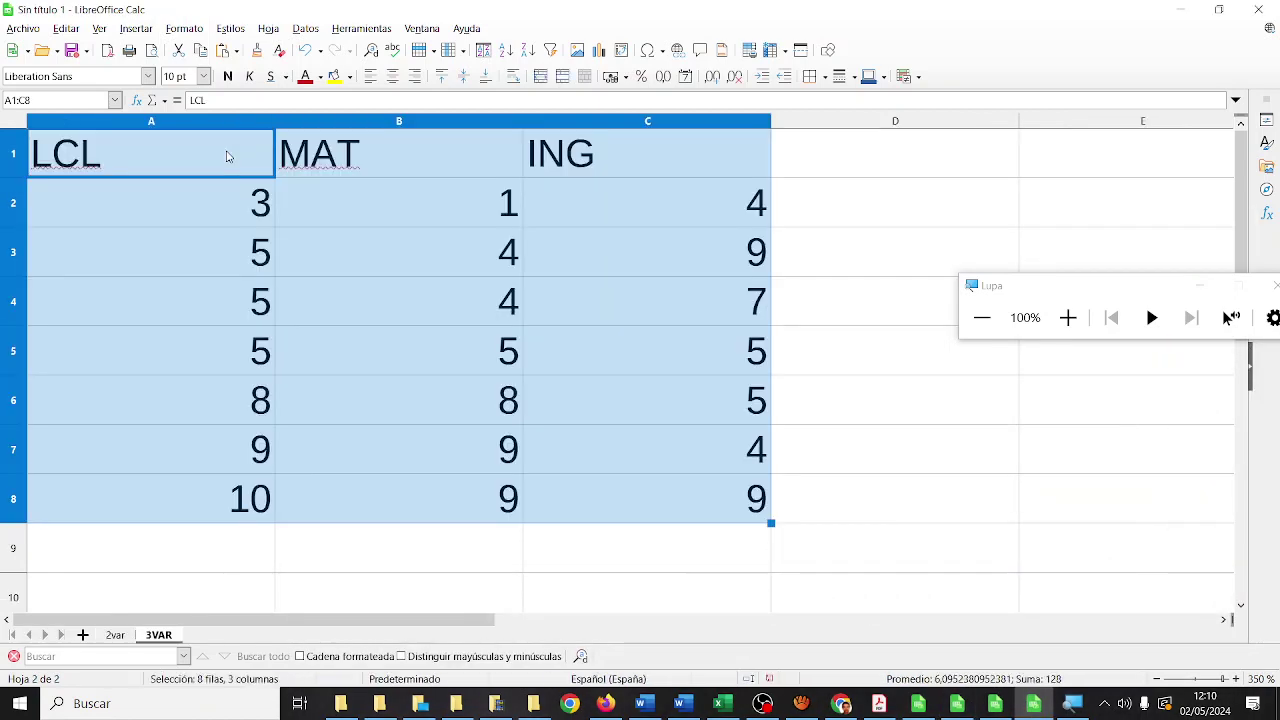
# Fit the widths of columns A, B and C to their contents.
pyautogui.doubleClick(275, 122)
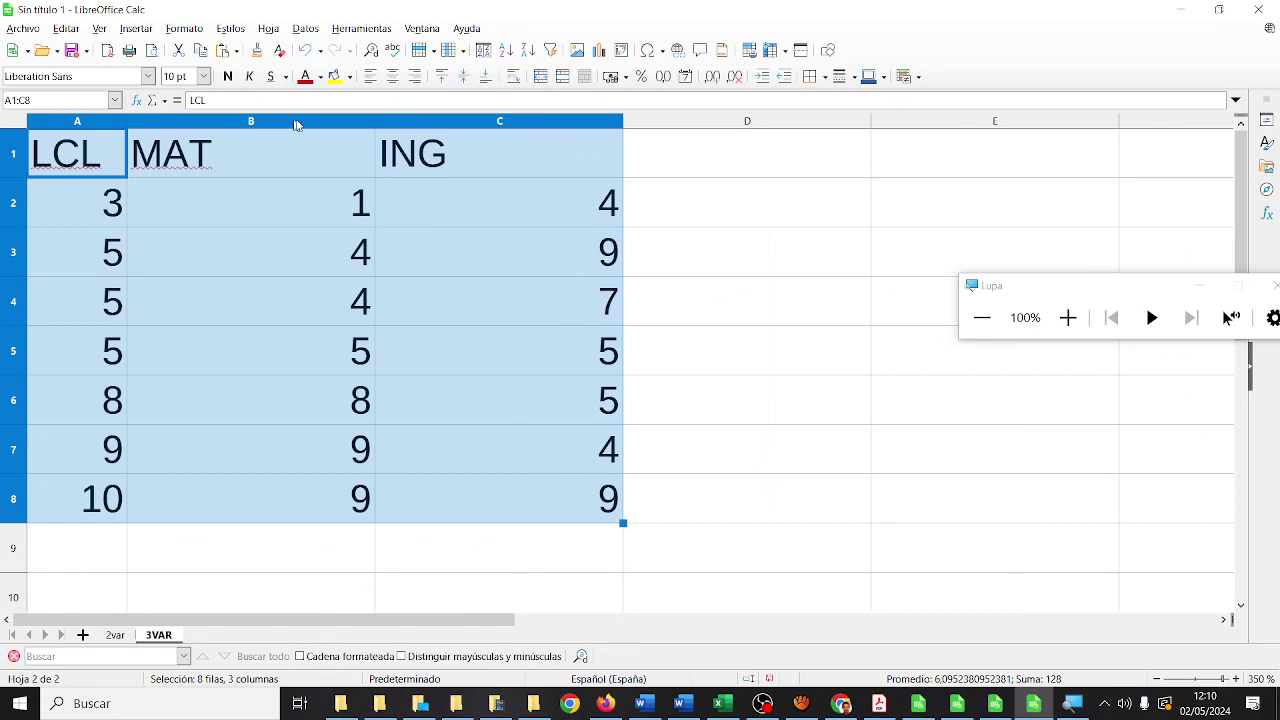
pyautogui.doubleClick(375, 124)
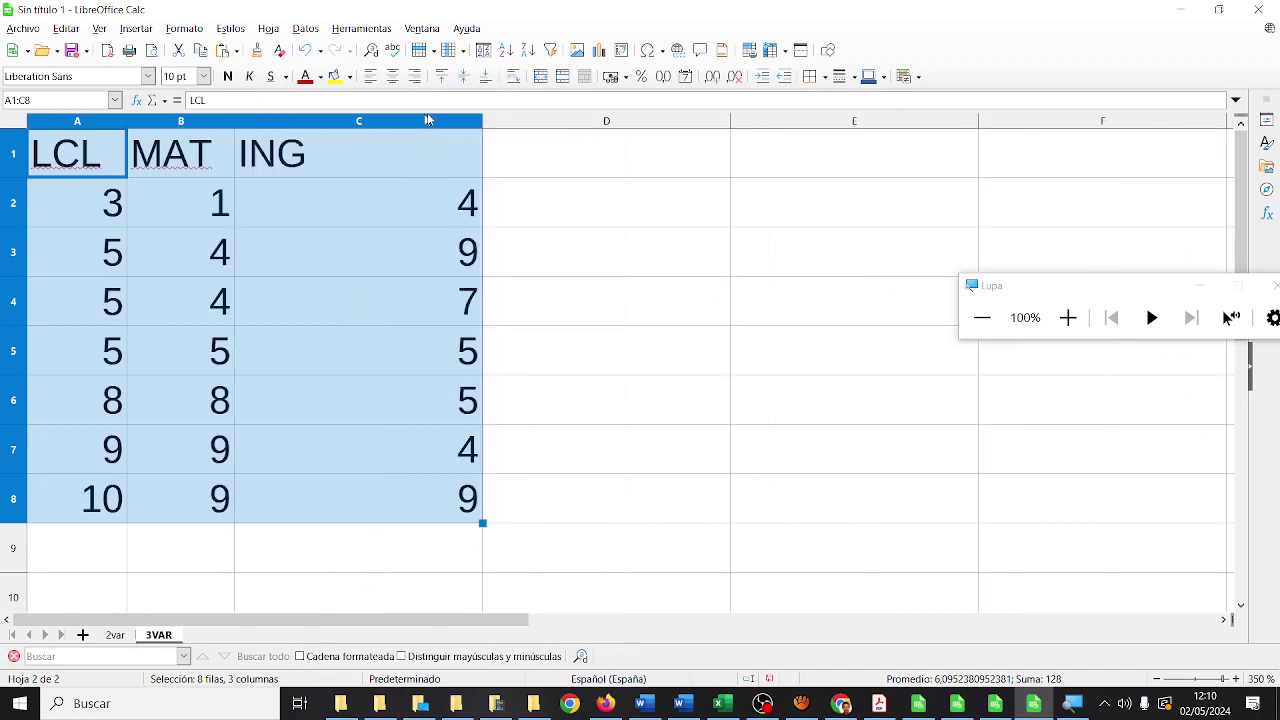
pyautogui.doubleClick(481, 124)
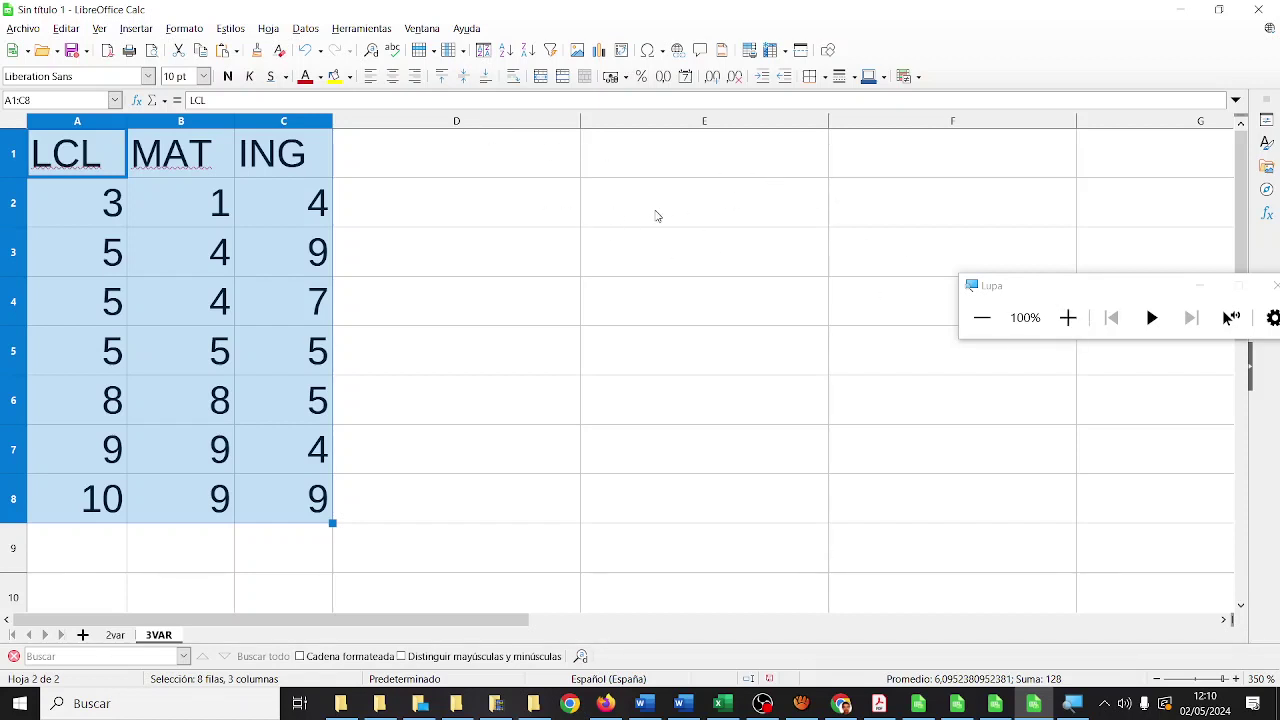
# Try to run the Correlation analysis with its results placed at D2, and undo it.
pyautogui.click(546, 214)
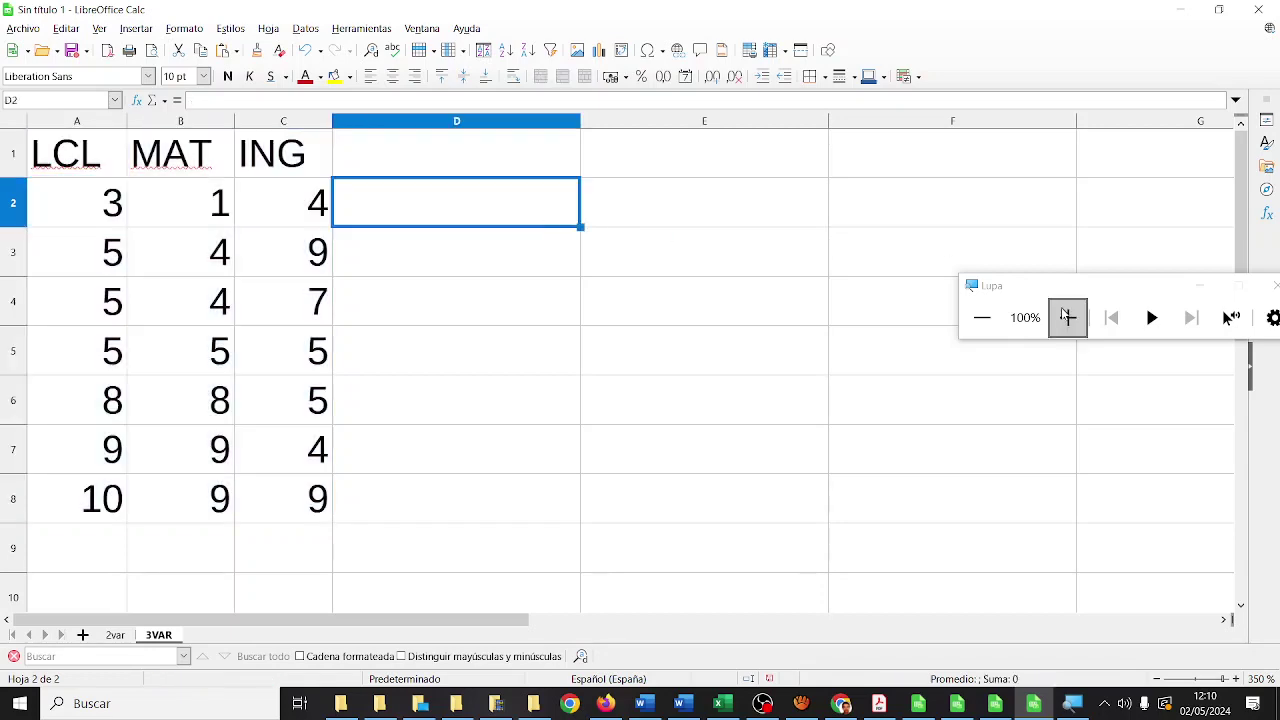
pyautogui.click(1067, 317)
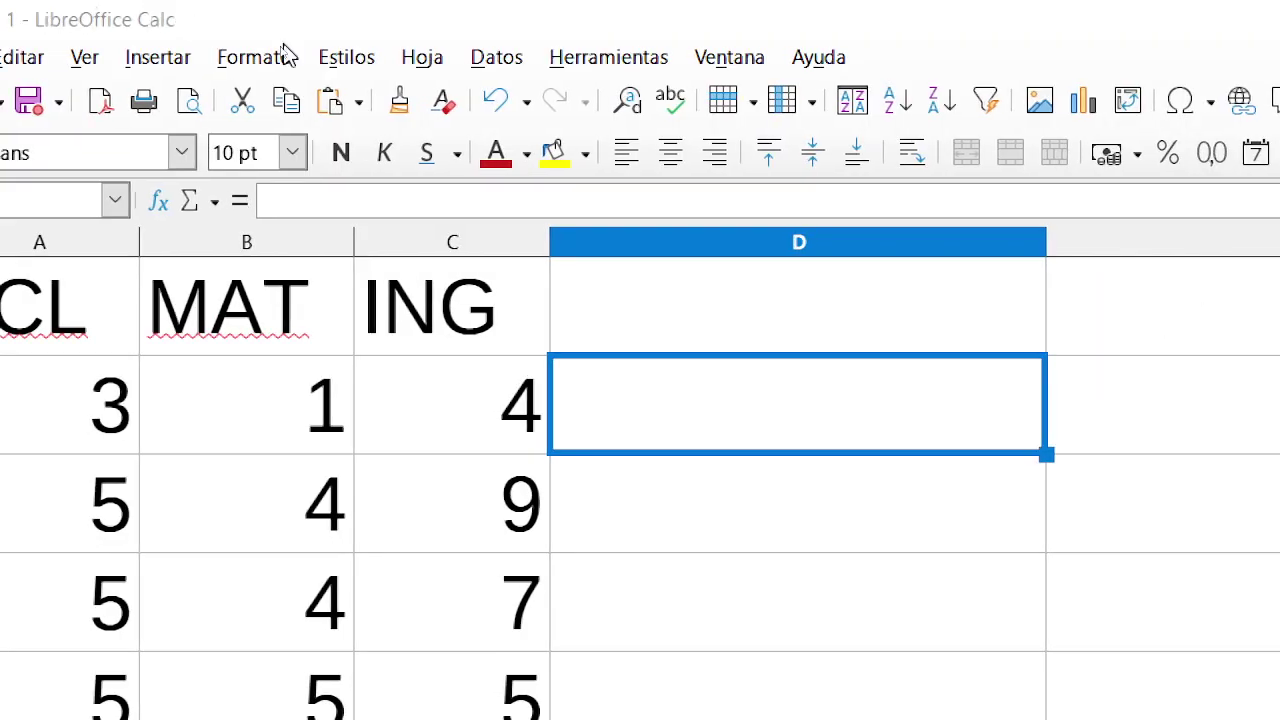
pyautogui.click(498, 60)
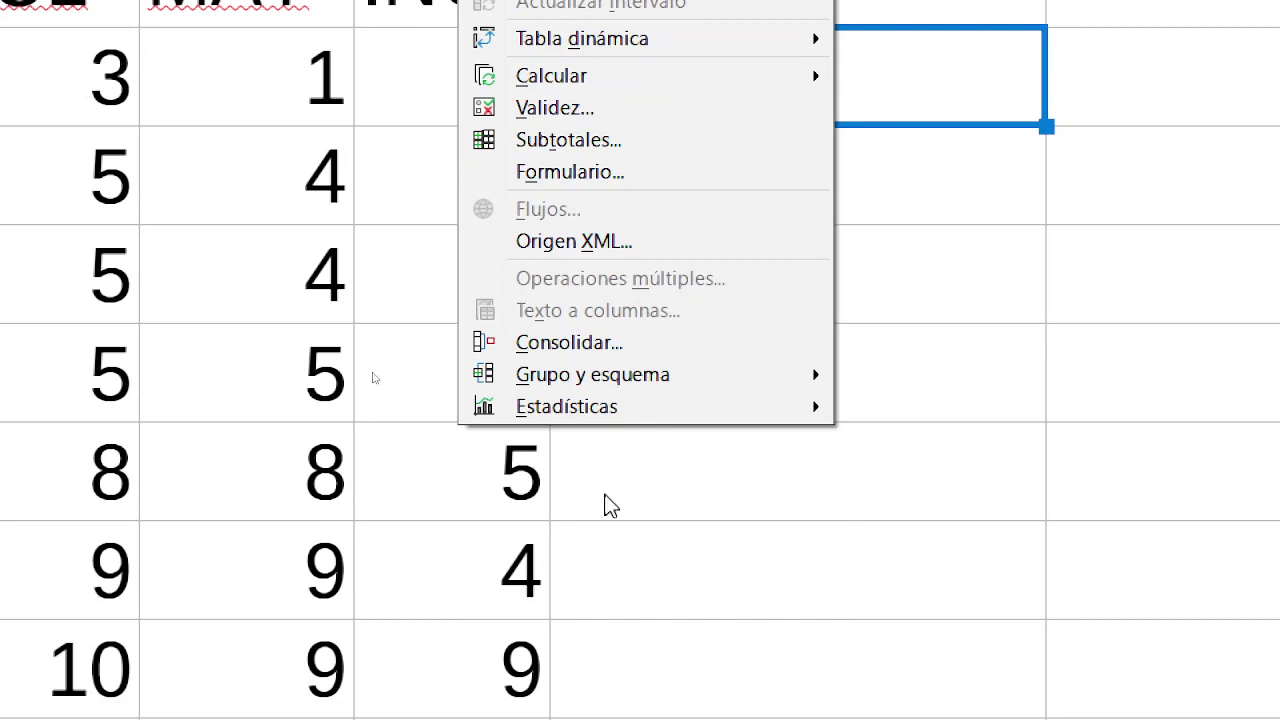
pyautogui.moveTo(630, 408)
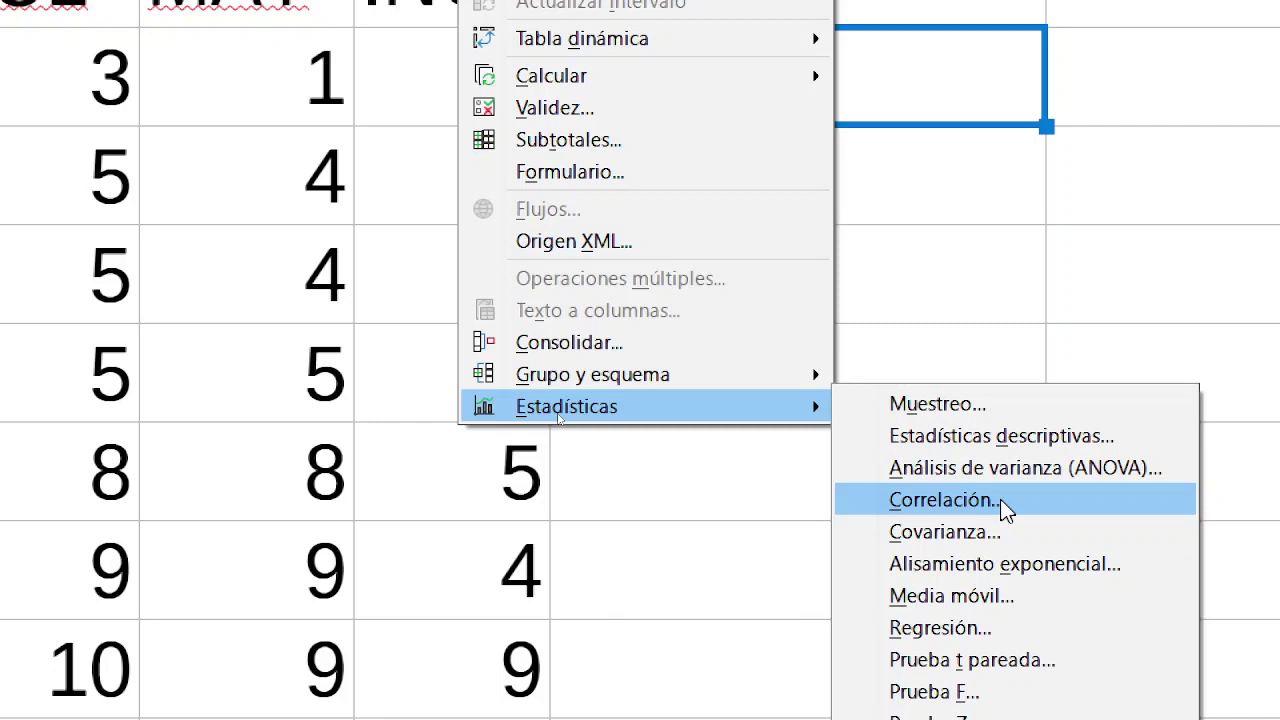
pyautogui.click(1005, 510)
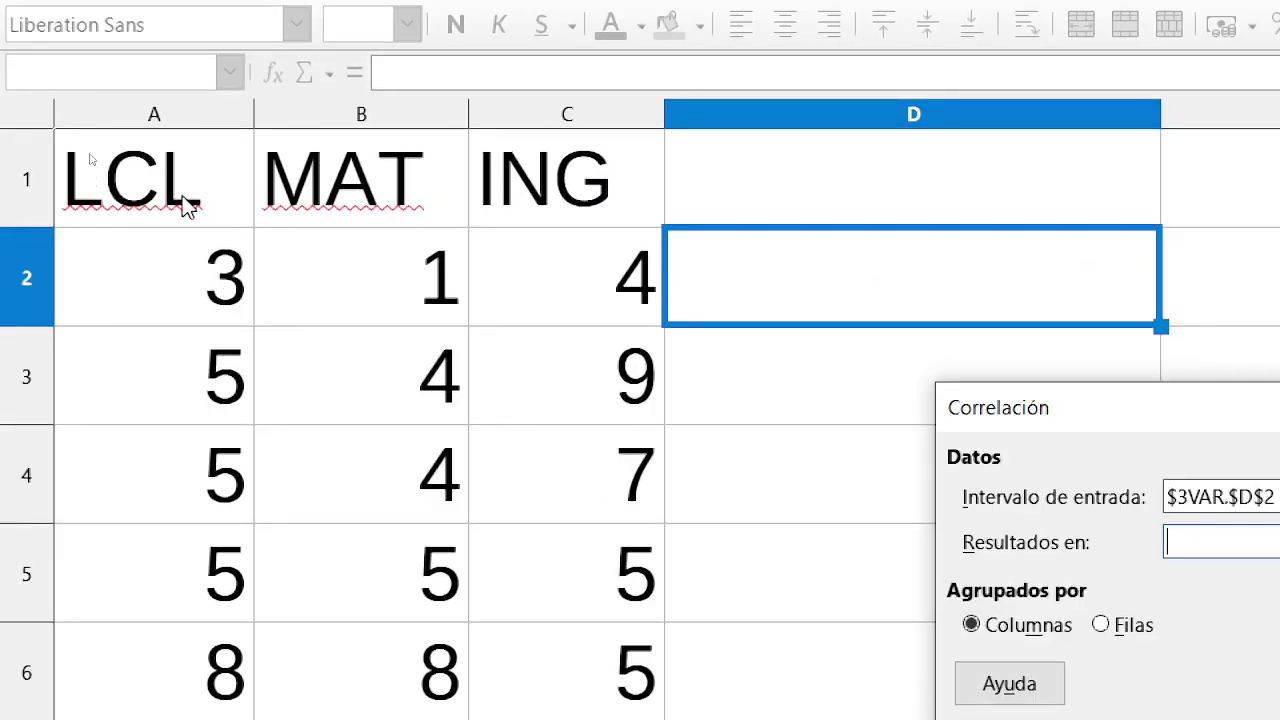
pyautogui.moveTo(185, 205); pyautogui.dragTo(605, 598)
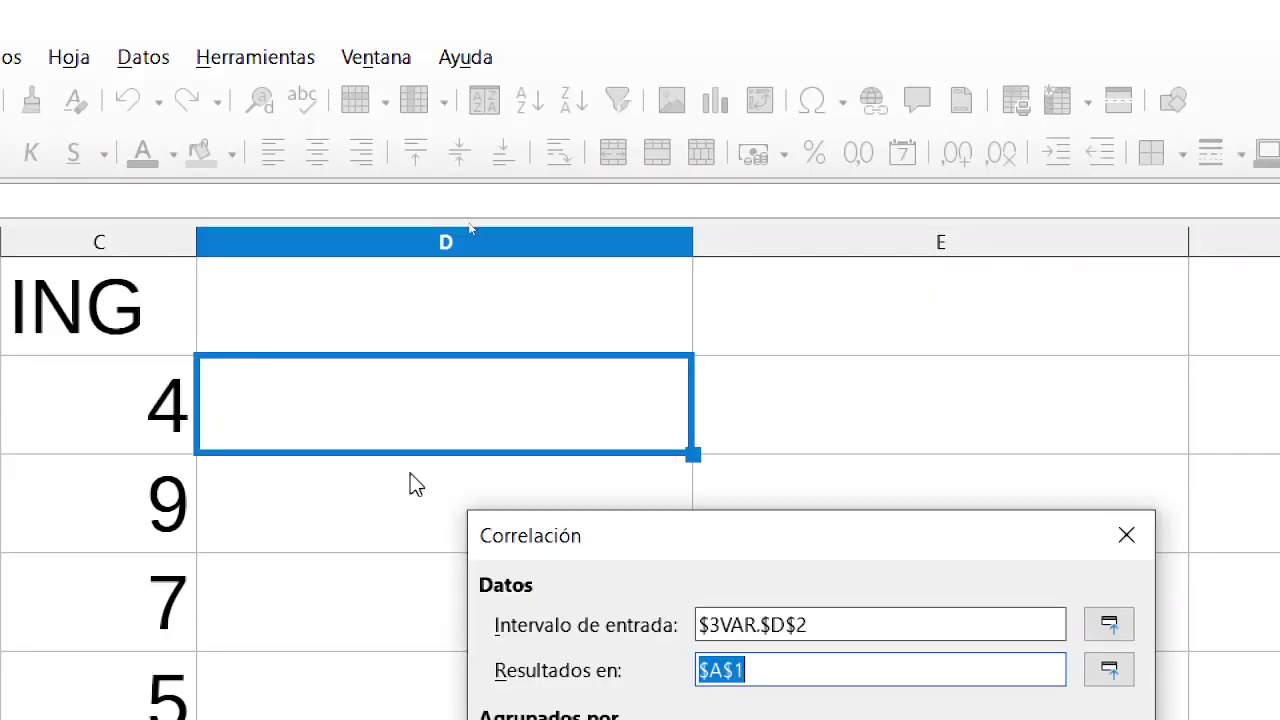
pyautogui.click(486, 434)
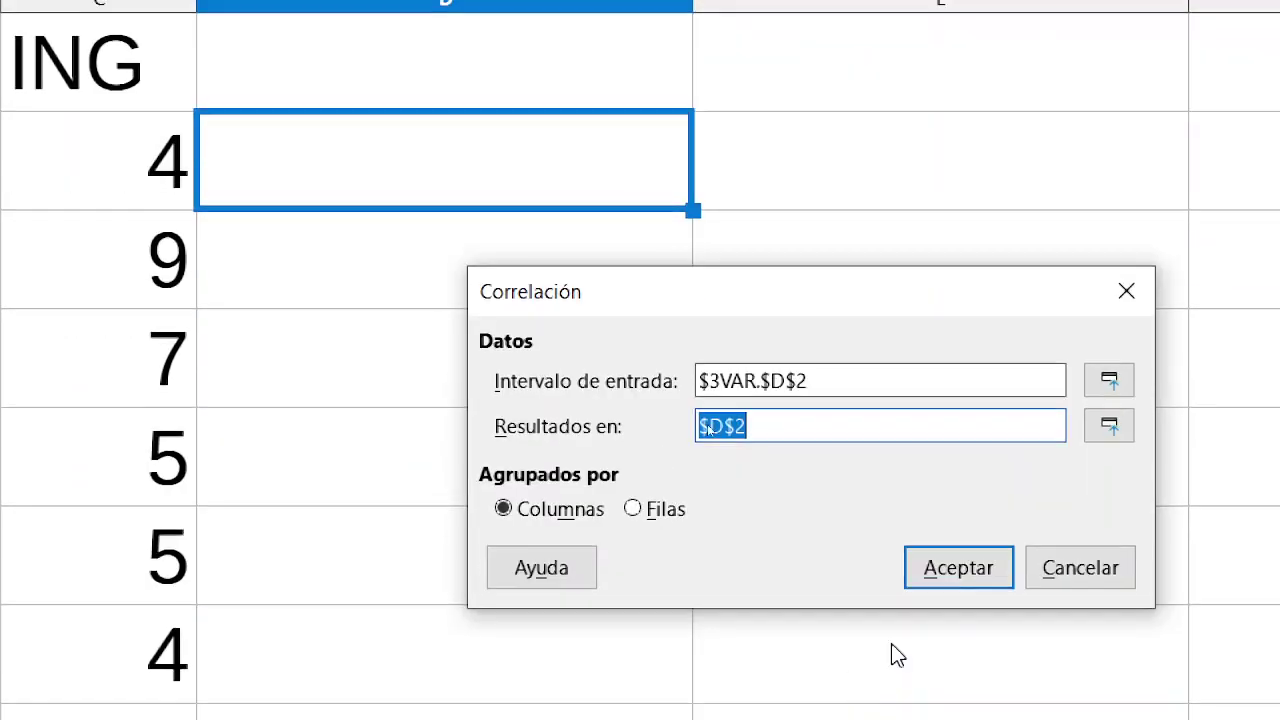
pyautogui.click(960, 667)
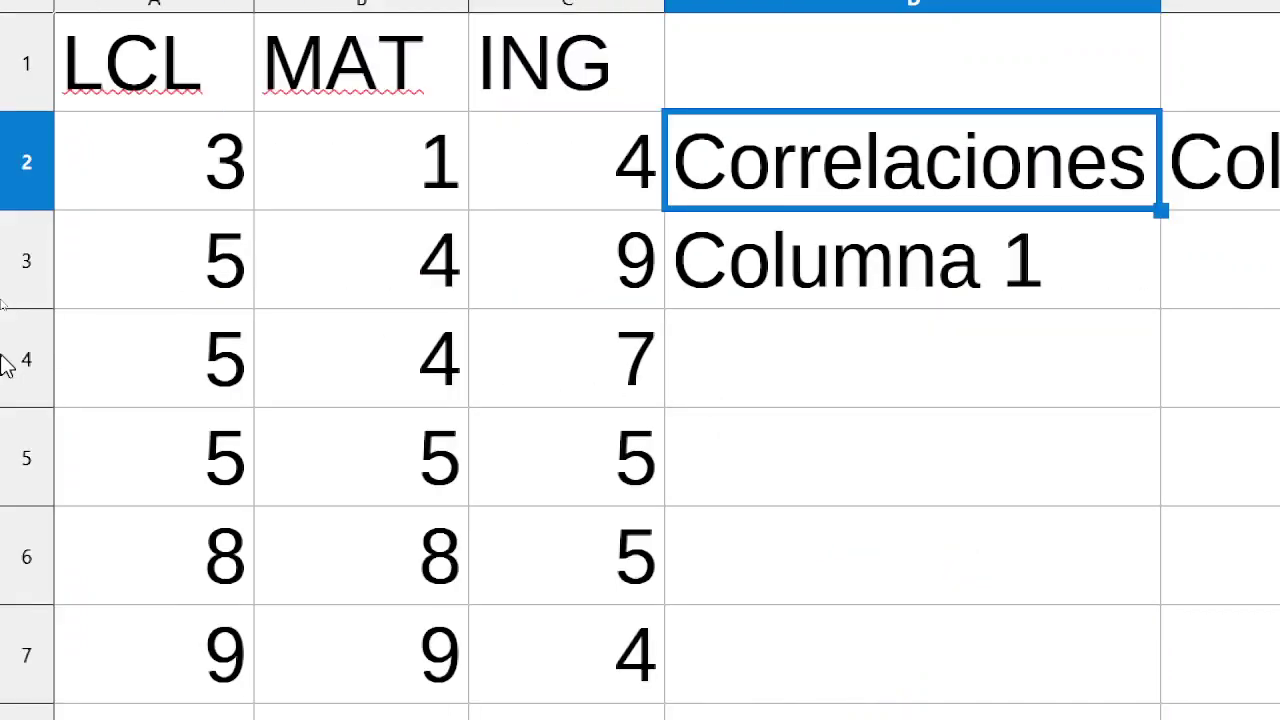
pyautogui.hotkey('ctrl', 'z')
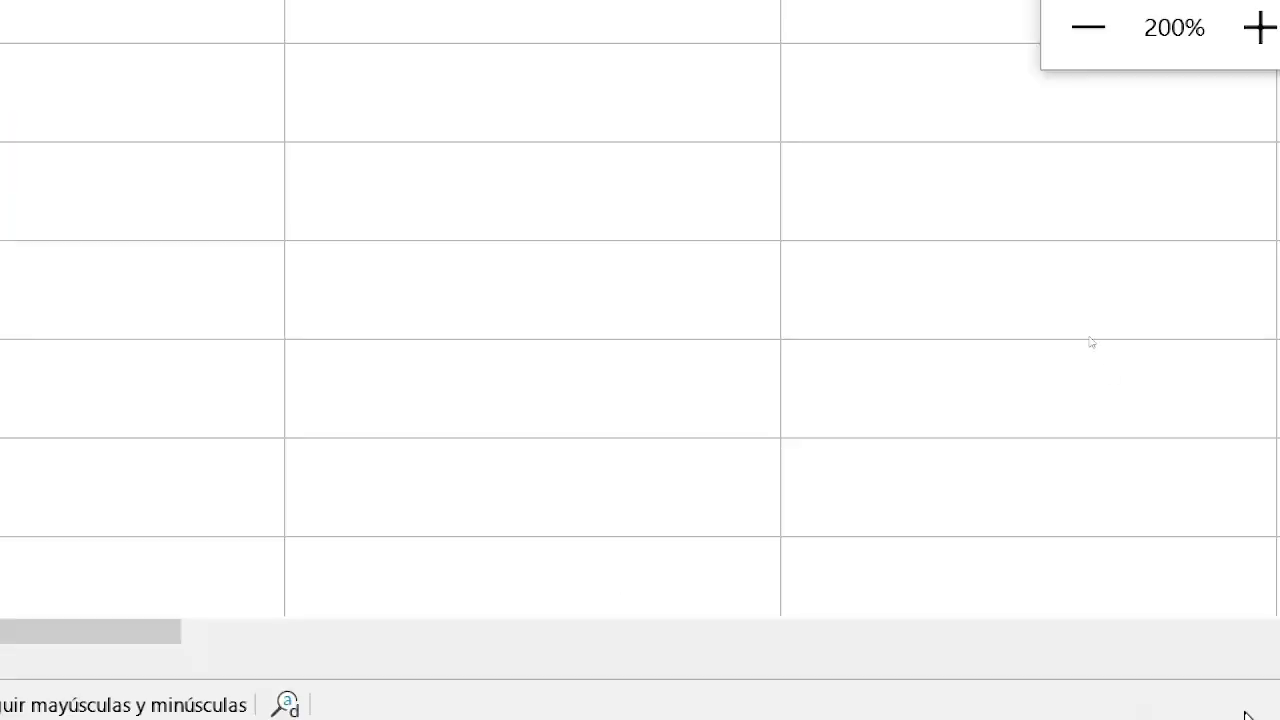
pyautogui.click(875, 72)
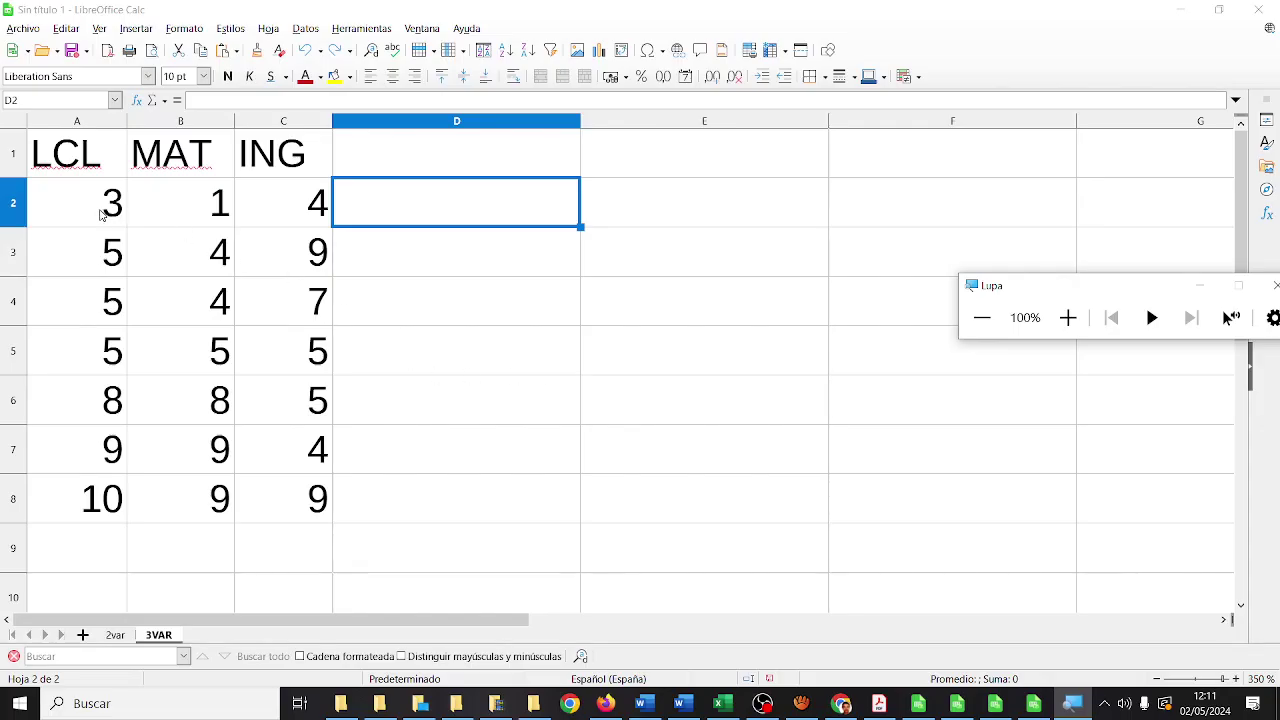
# Run the Correlation analysis on A2:C8, grouped by columns, with its results placed at E2.
pyautogui.moveTo(109, 203); pyautogui.dragTo(287, 485)
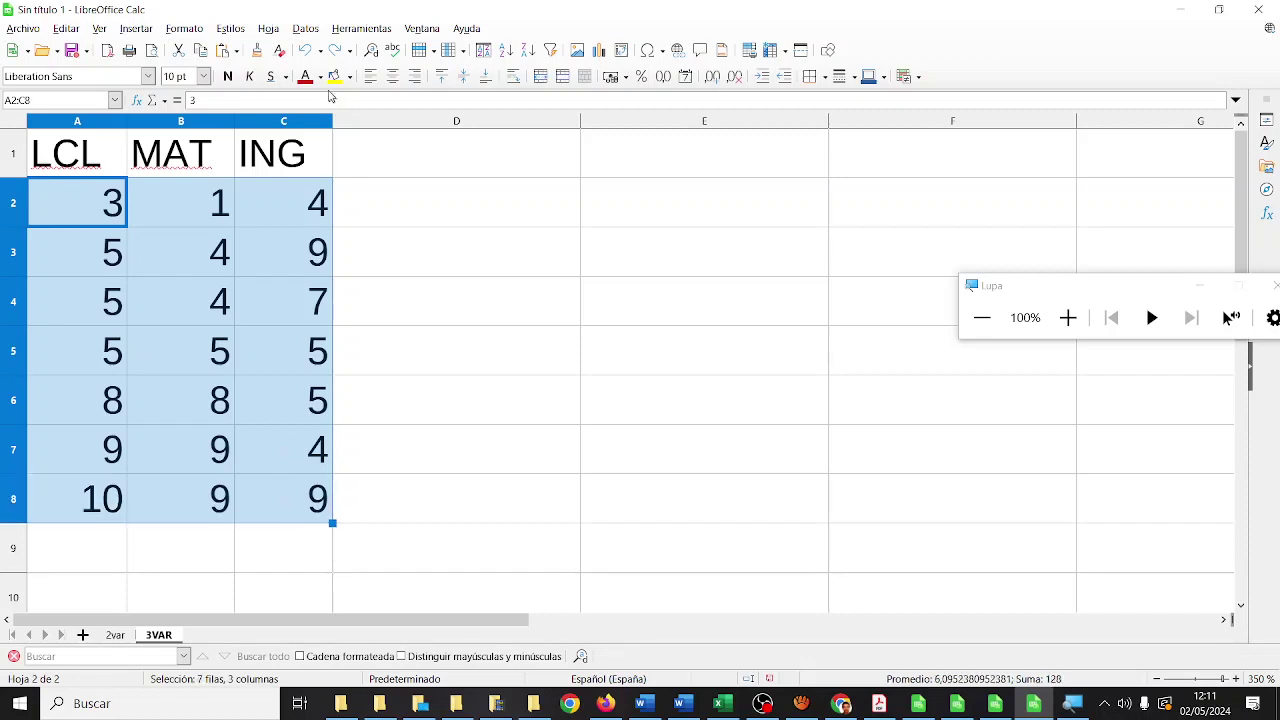
pyautogui.click(305, 28)
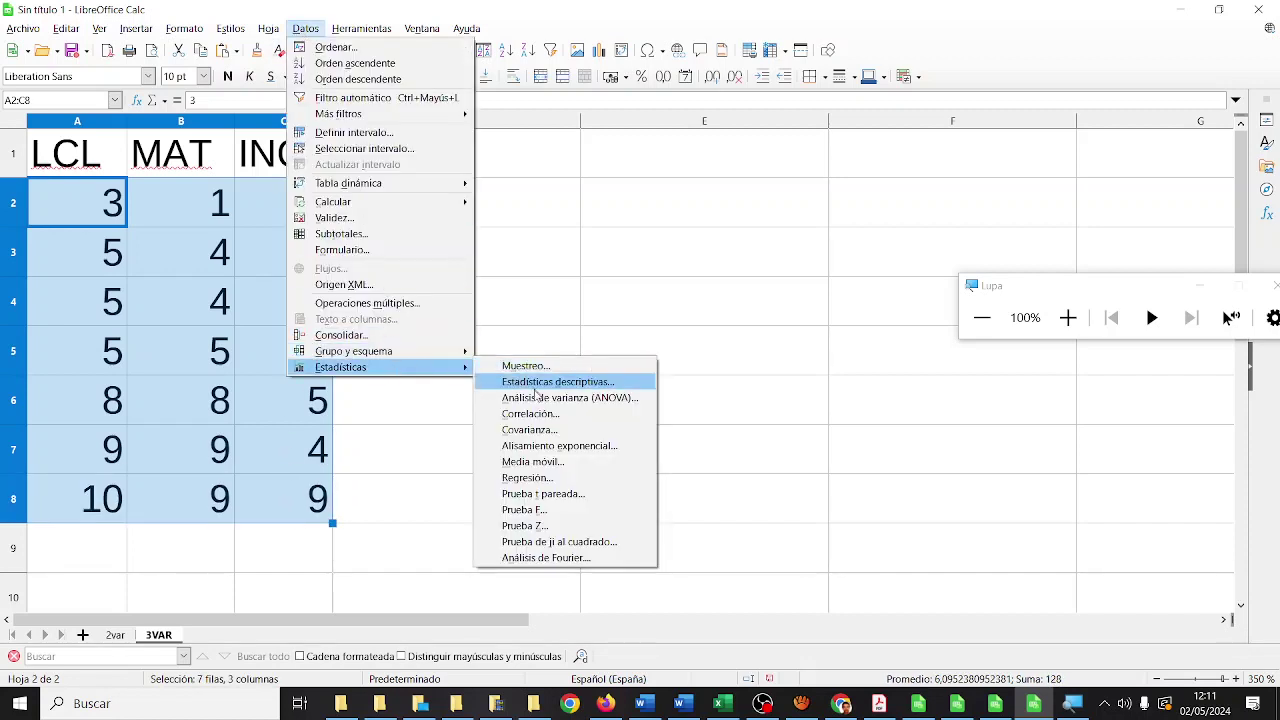
pyautogui.click(525, 406)
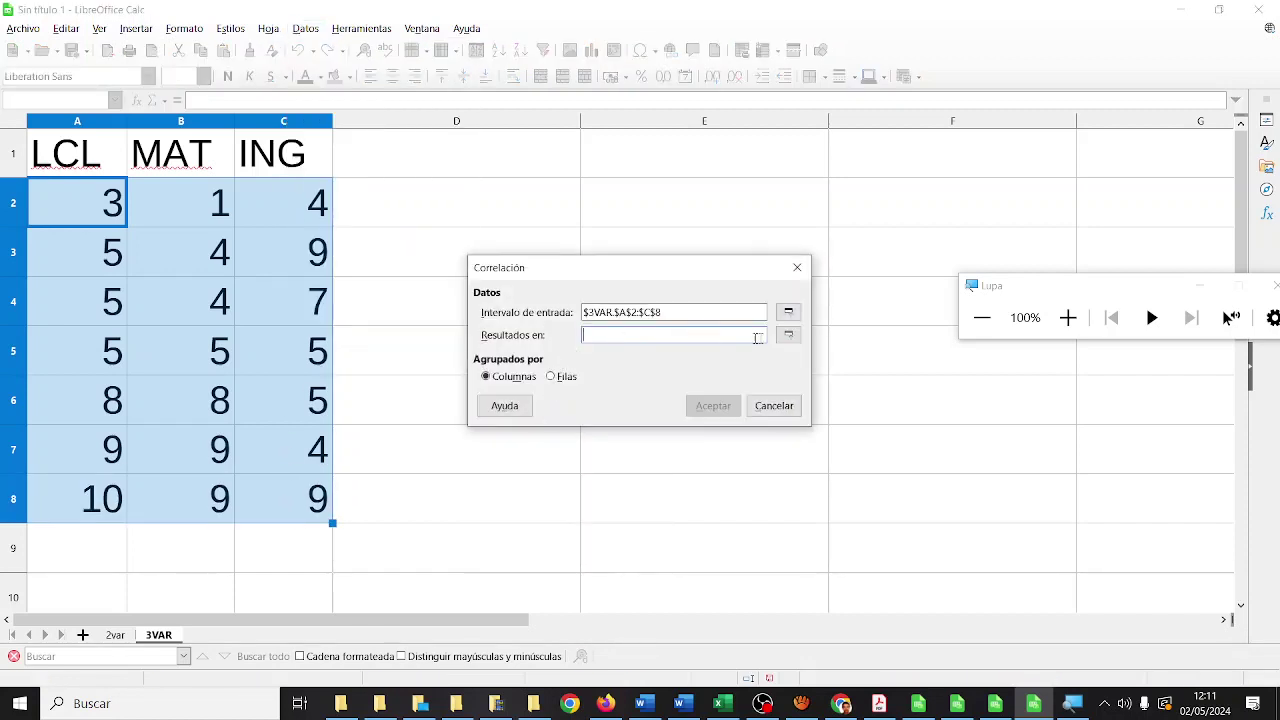
pyautogui.click(788, 335)
pyautogui.click(644, 212)
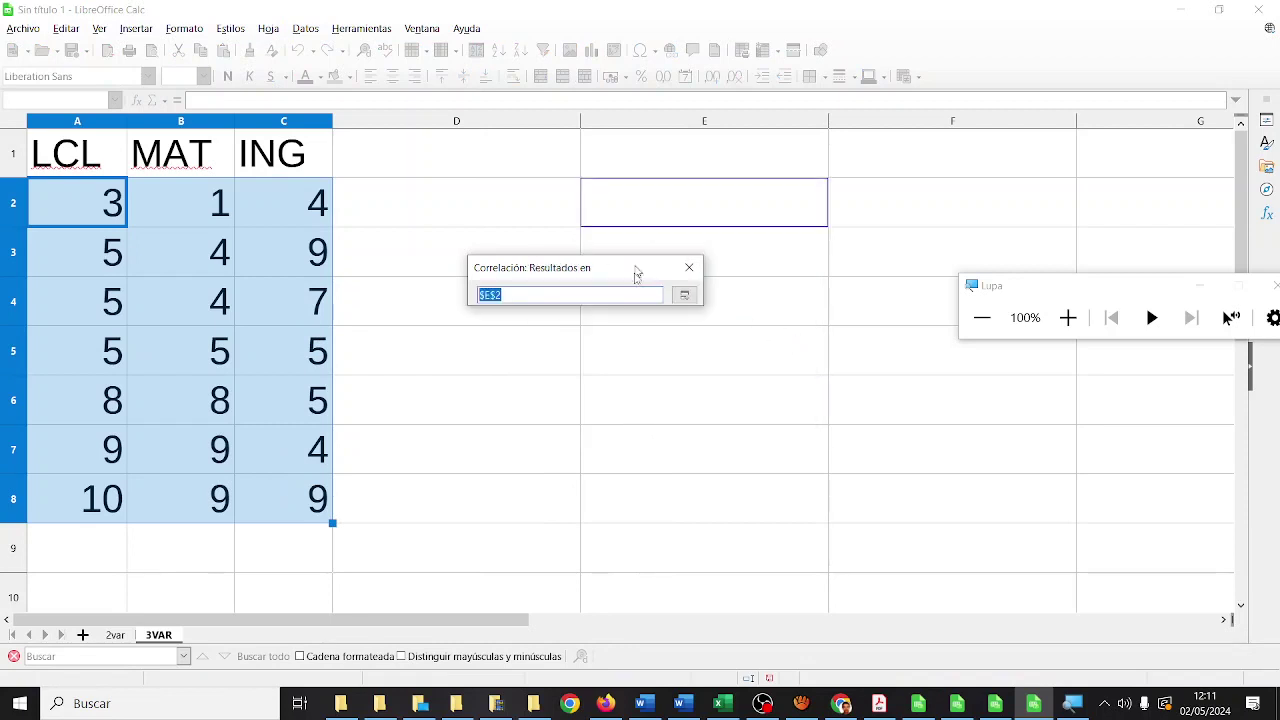
pyautogui.click(684, 295)
pyautogui.click(713, 405)
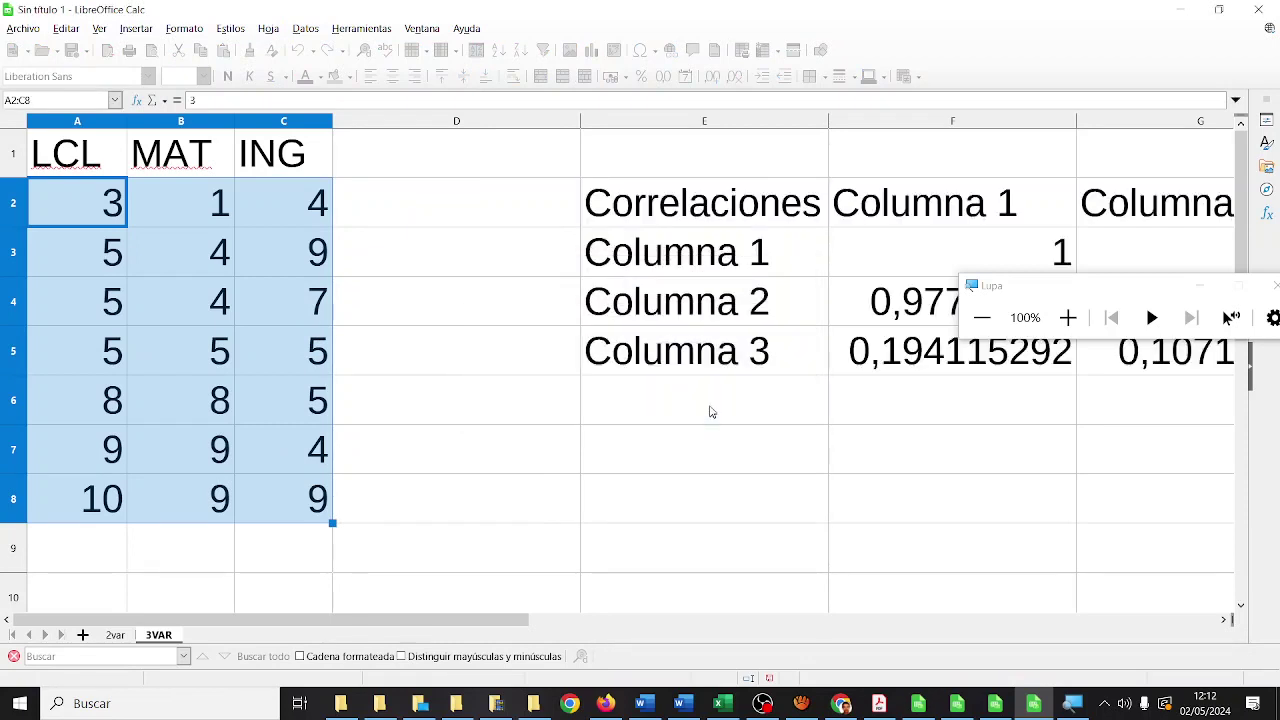
# Narrow empty column D and label the correlation matrix's column headings in F2:H2 as LEN, MAT and ING.
pyautogui.moveTo(507, 622); pyautogui.dragTo(563, 563)
pyautogui.moveTo(581, 121); pyautogui.dragTo(423, 121)
pyautogui.click(727, 197)
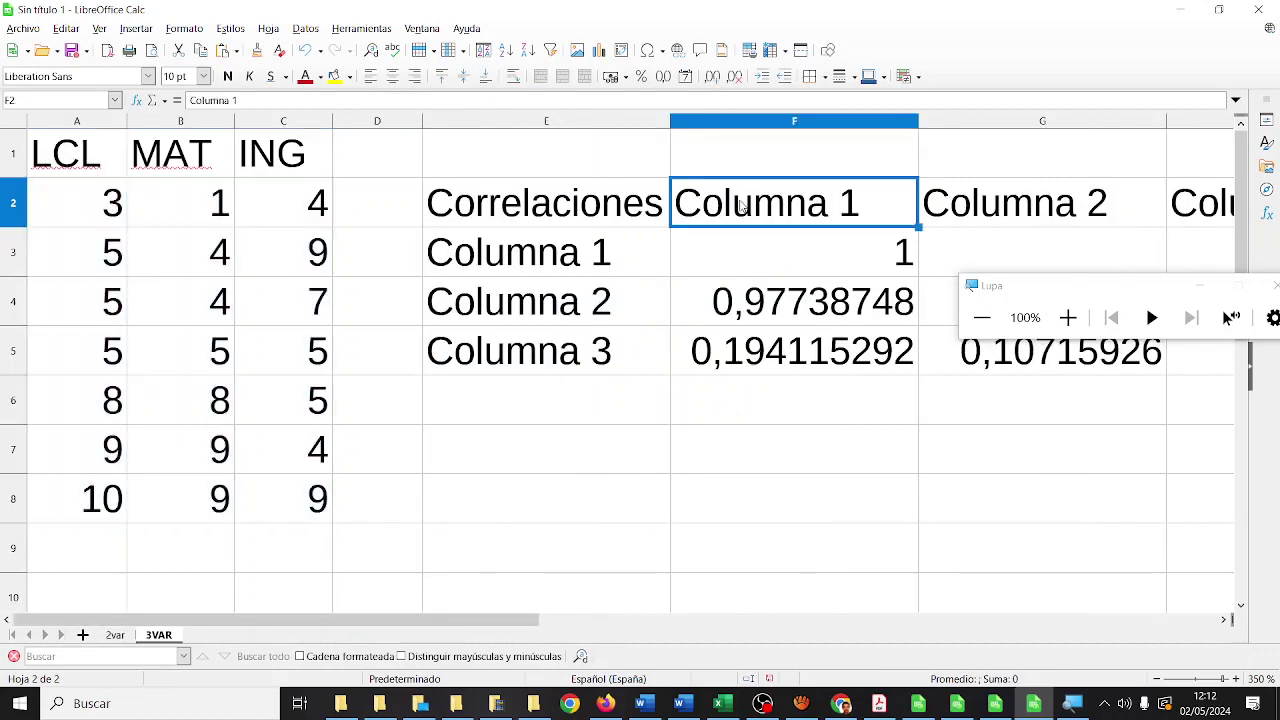
pyautogui.write('LEN')
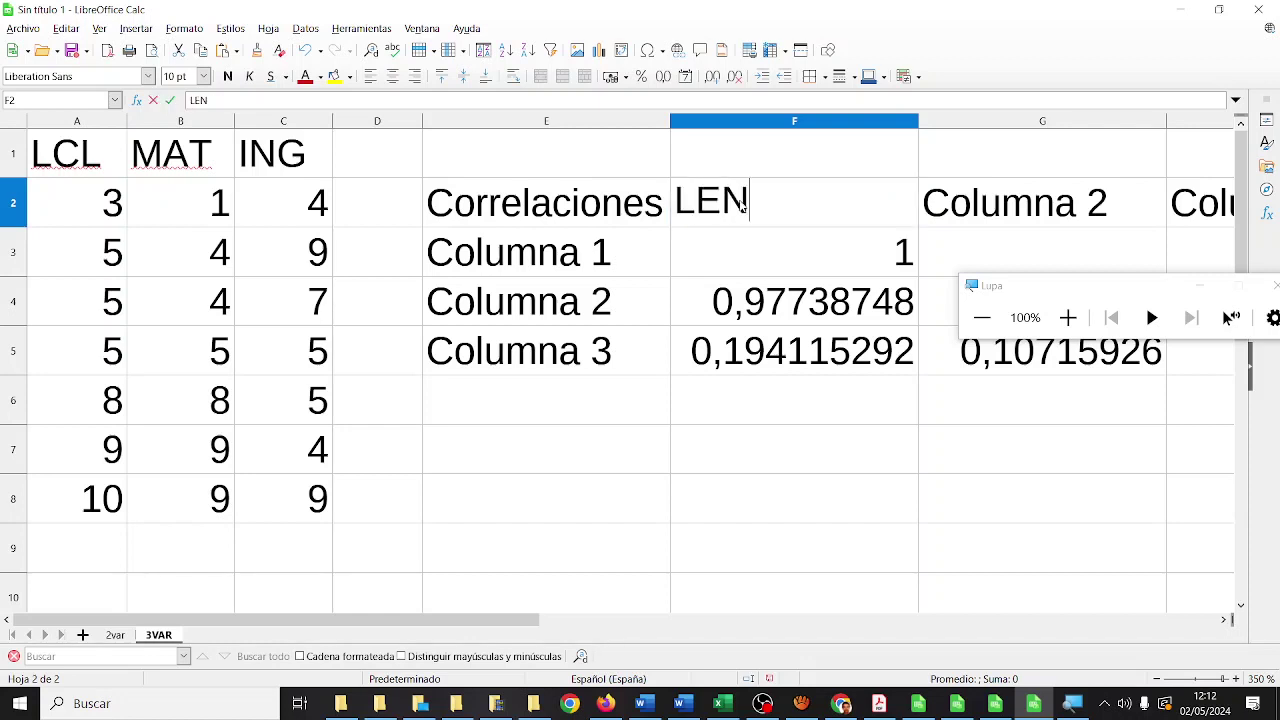
pyautogui.press('Tab')
pyautogui.write('MAT')
pyautogui.press('Tab')
pyautogui.write('INT')
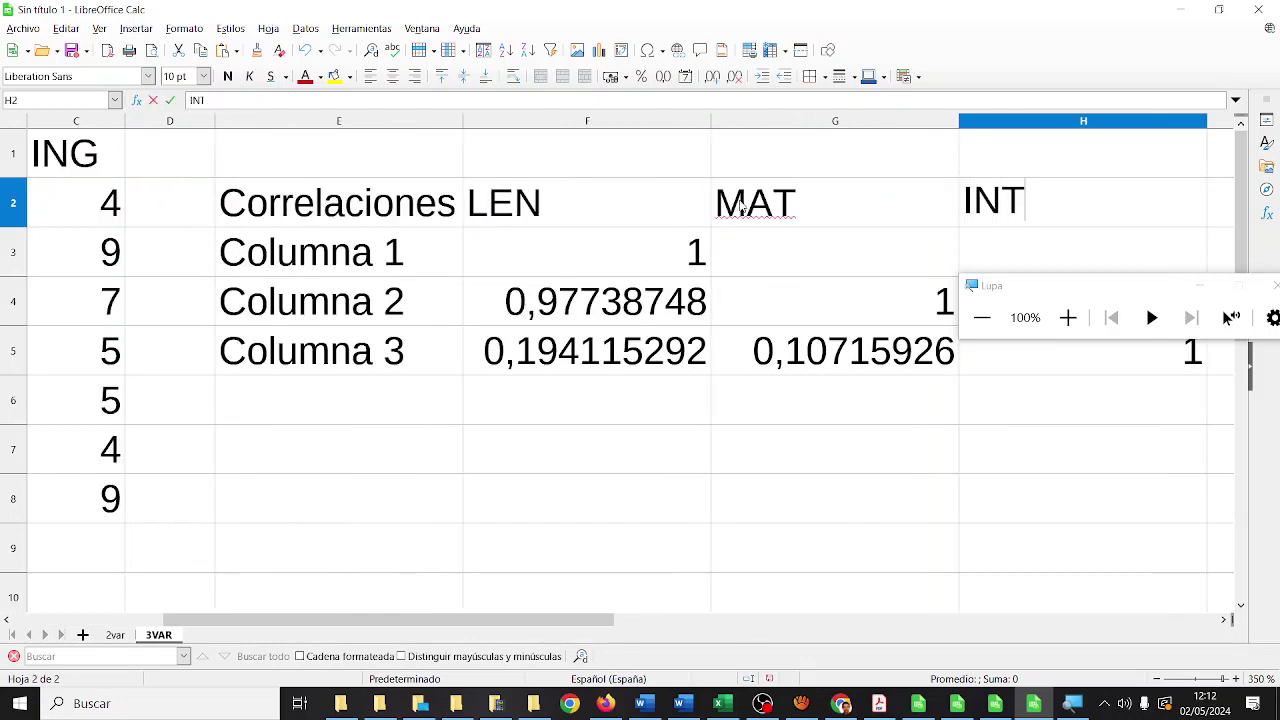
pyautogui.press('BackSpace')
pyautogui.write('G')
pyautogui.press('Return')
# Label the correlation matrix's rows in E3:E5 as LEN, MAT and ING, and uncover the table from the magnifier window.
pyautogui.press('Left')
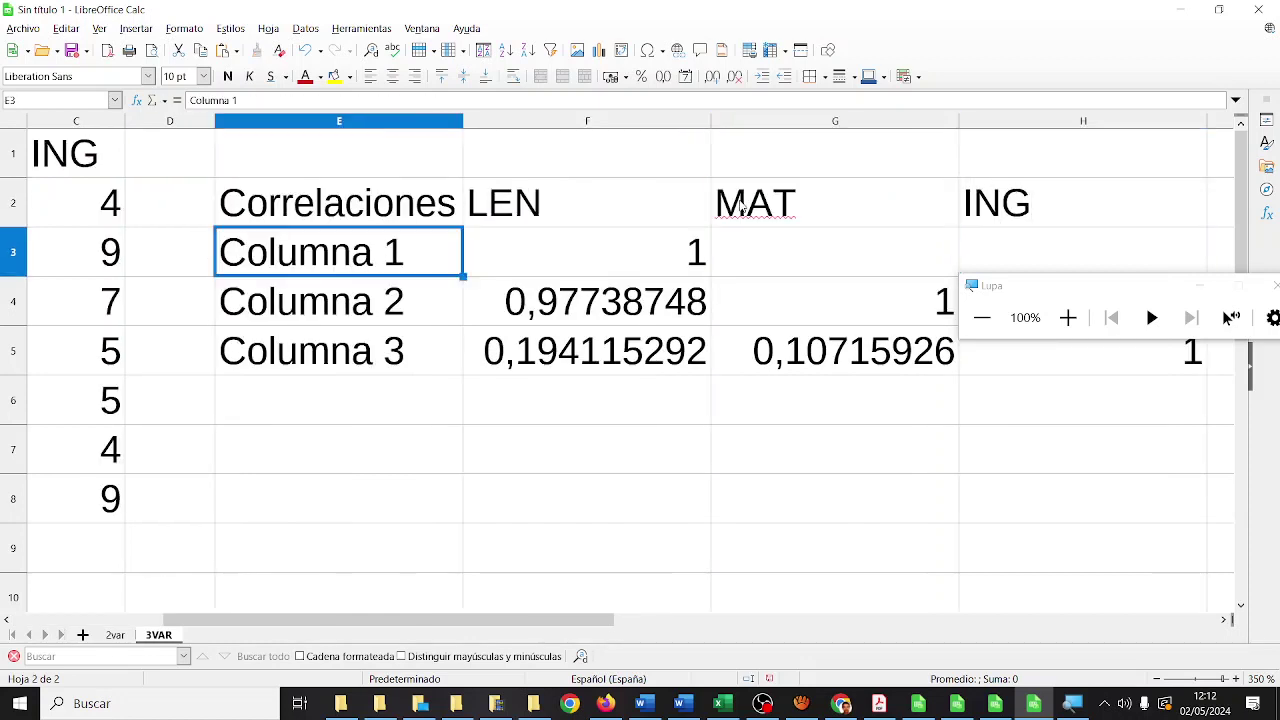
pyautogui.write('LEN')
pyautogui.press('Return')
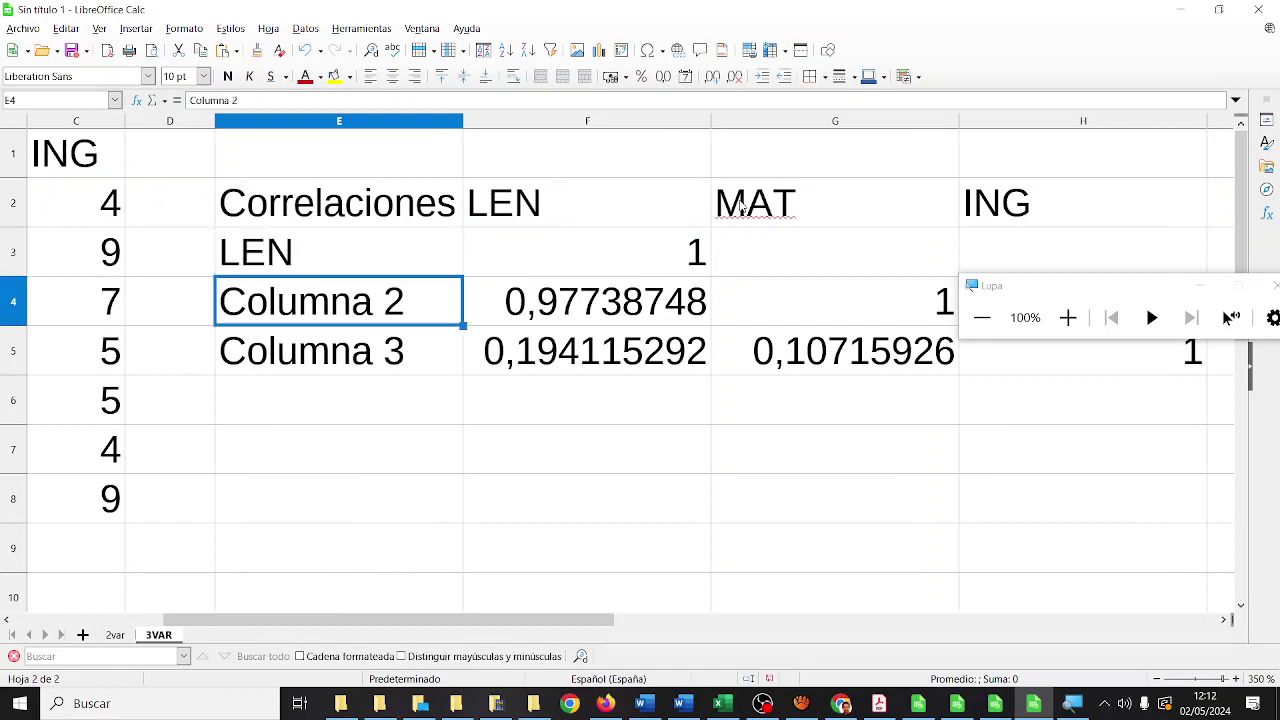
pyautogui.write('MAT')
pyautogui.press('Return')
pyautogui.write('INT')
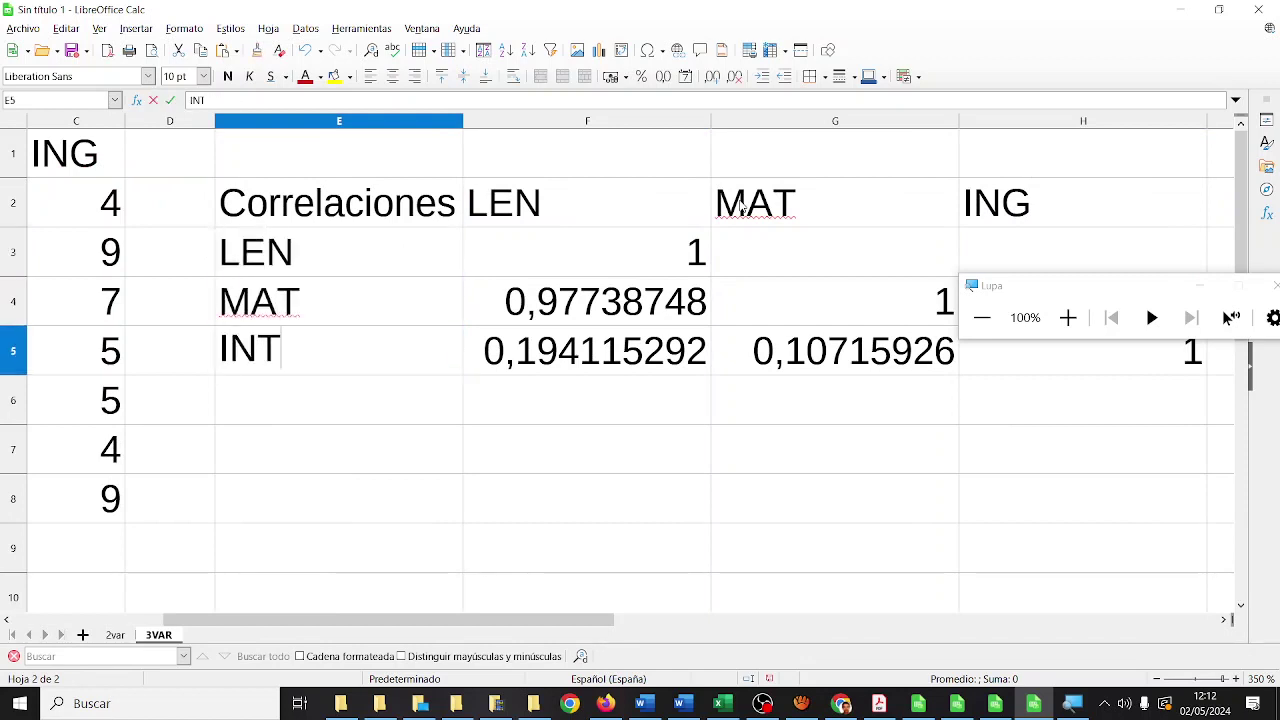
pyautogui.press('BackSpace')
pyautogui.write('G')
pyautogui.moveTo(310, 625); pyautogui.dragTo(162, 625)
pyautogui.moveTo(1106, 290); pyautogui.dragTo(780, 509)
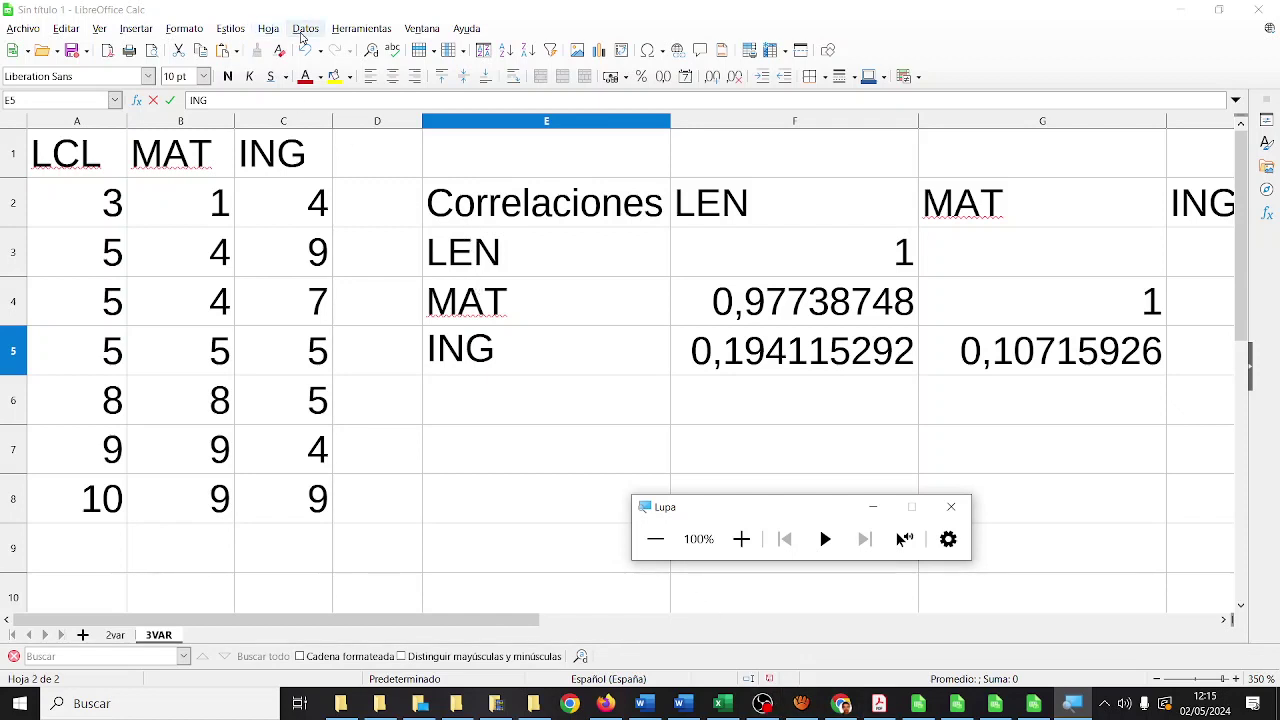
pyautogui.click(304, 30)
pyautogui.moveTo(380, 367)
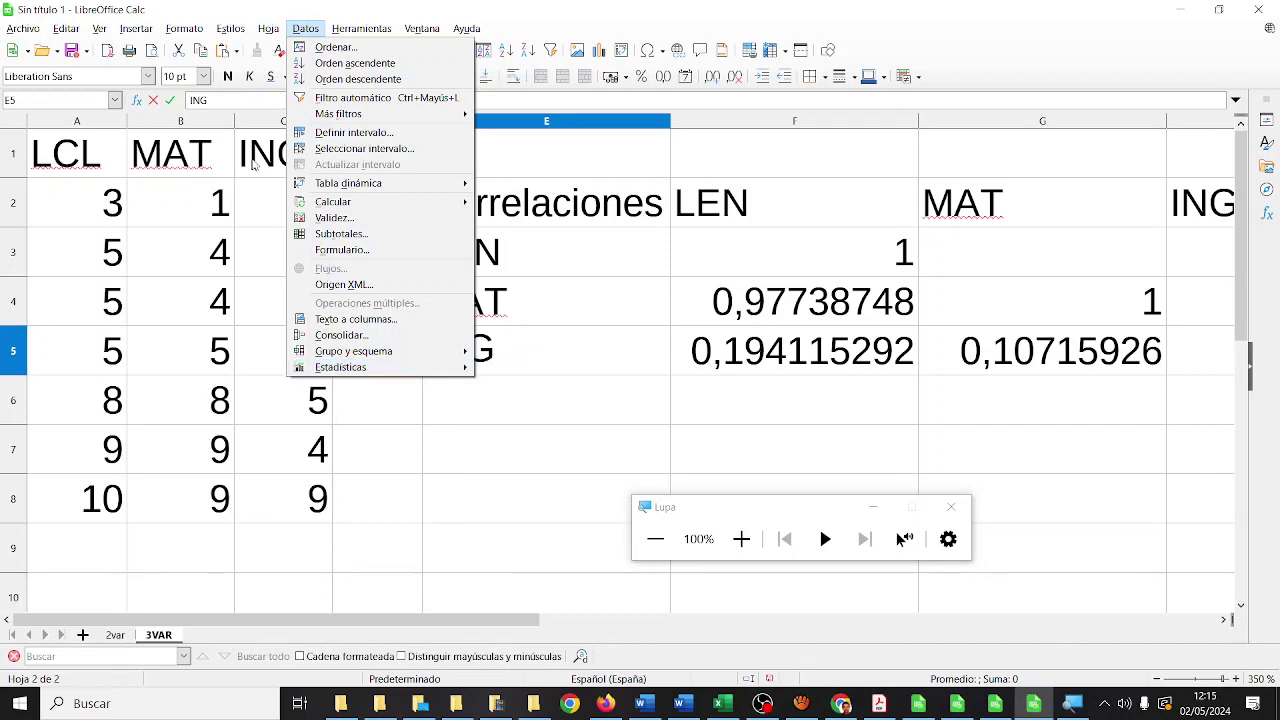
pyautogui.moveTo(466, 28)
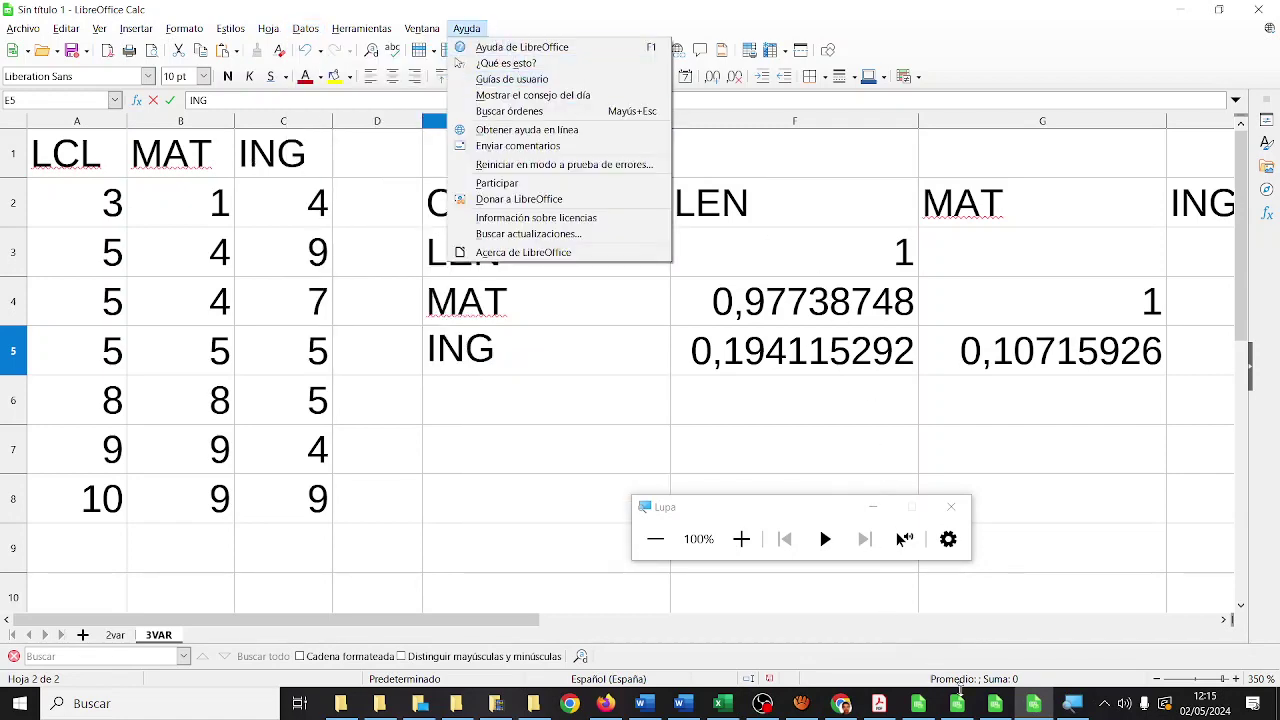
pyautogui.click(763, 703)
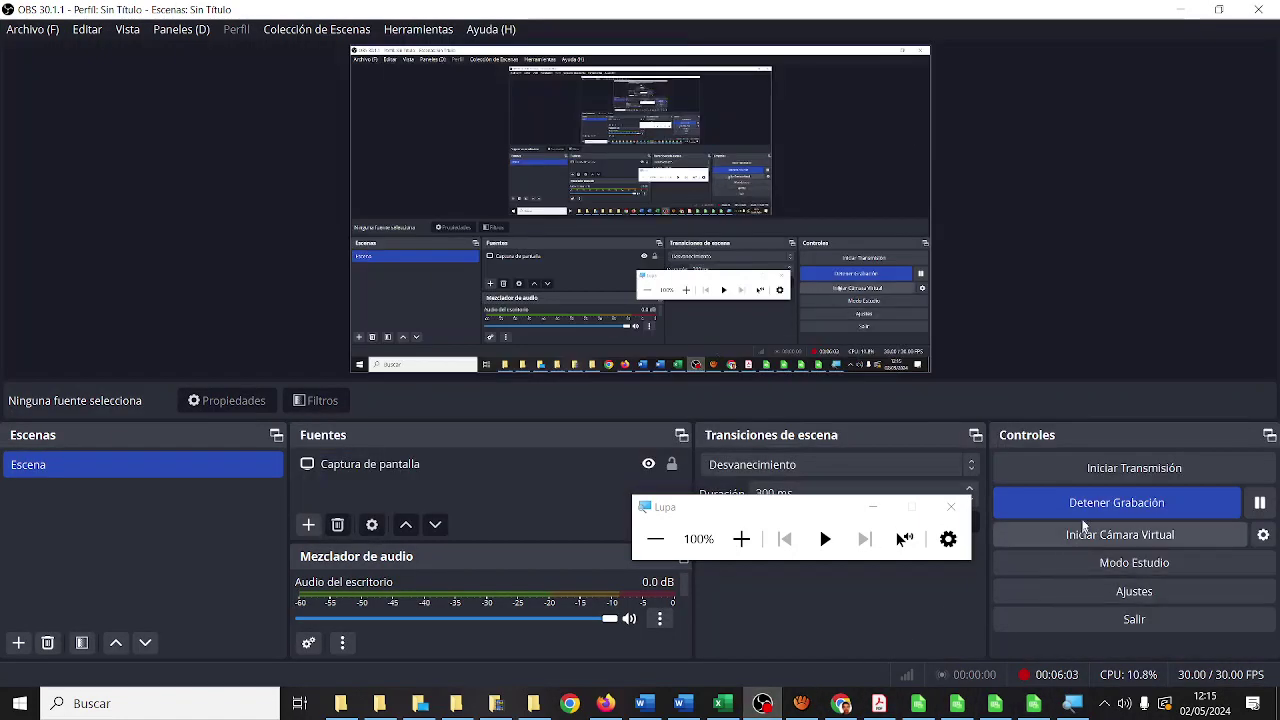